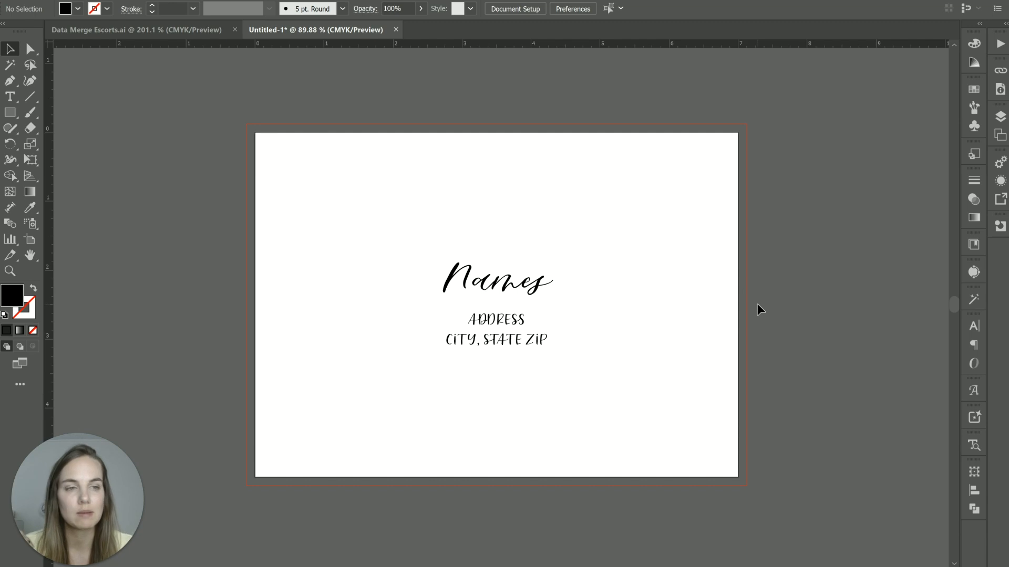
# Switch to the guest addresses spreadsheet in Google Sheets and download its Data Merge sheet as a Comma Separated Values (.csv) file
pyautogui.moveTo(577, 566)
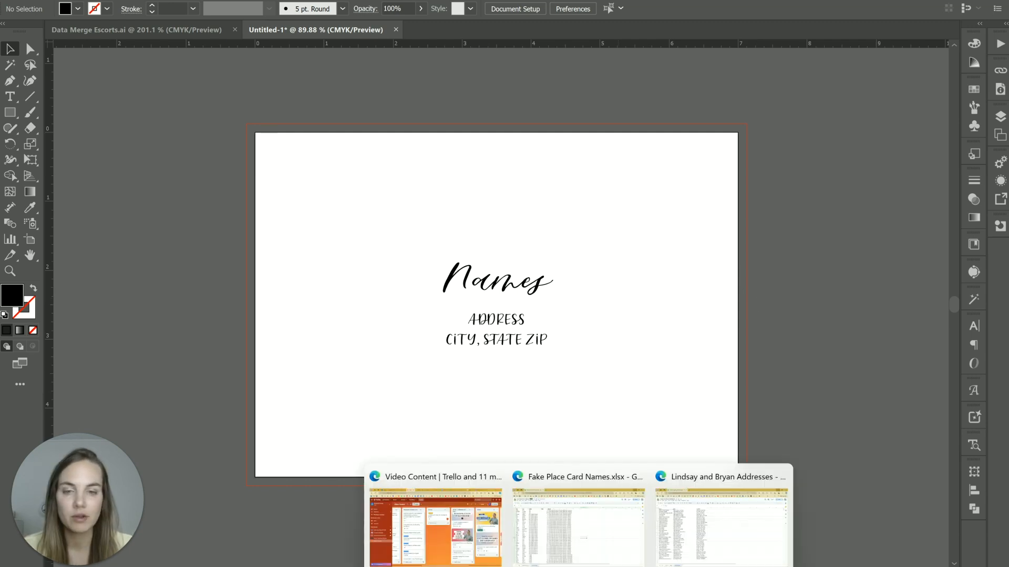
pyautogui.click(720, 525)
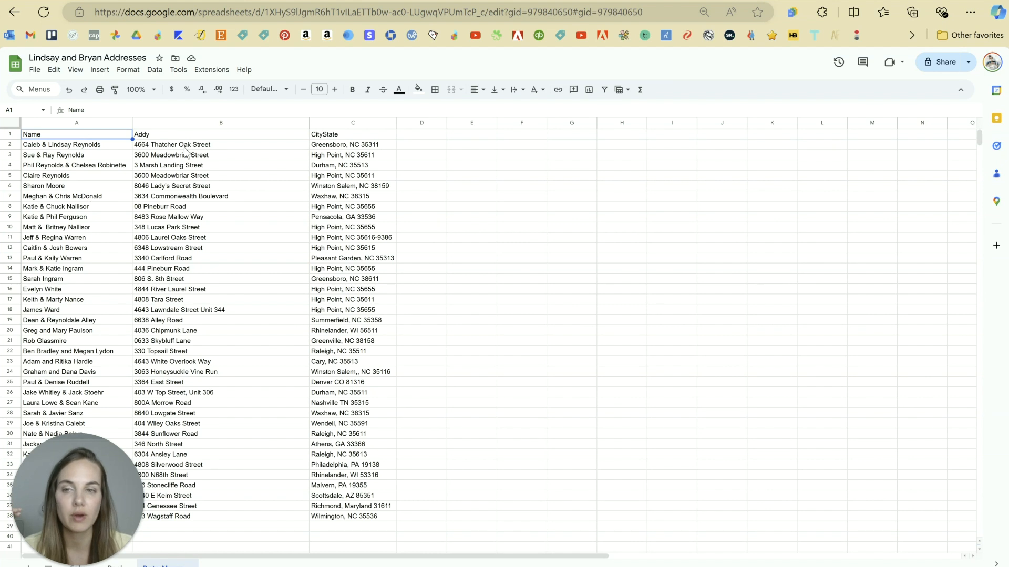
pyautogui.click(330, 136)
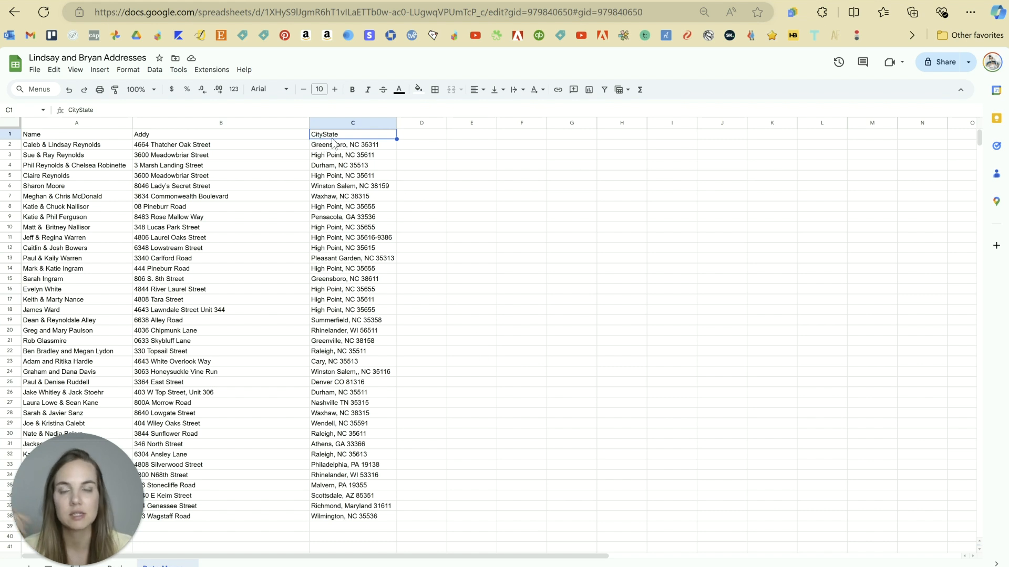
pyautogui.click(35, 70)
pyautogui.moveTo(142, 191)
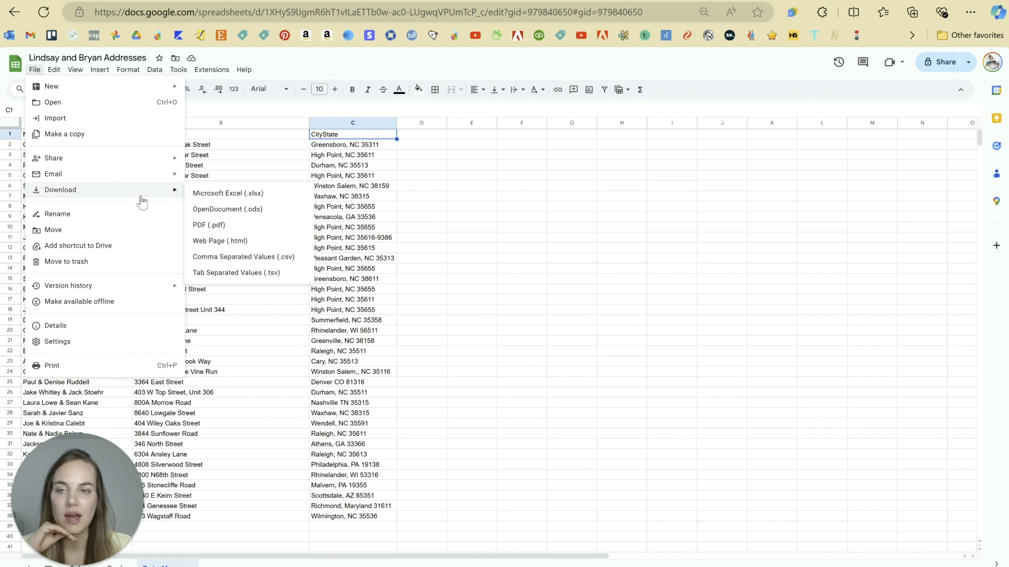
pyautogui.click(248, 258)
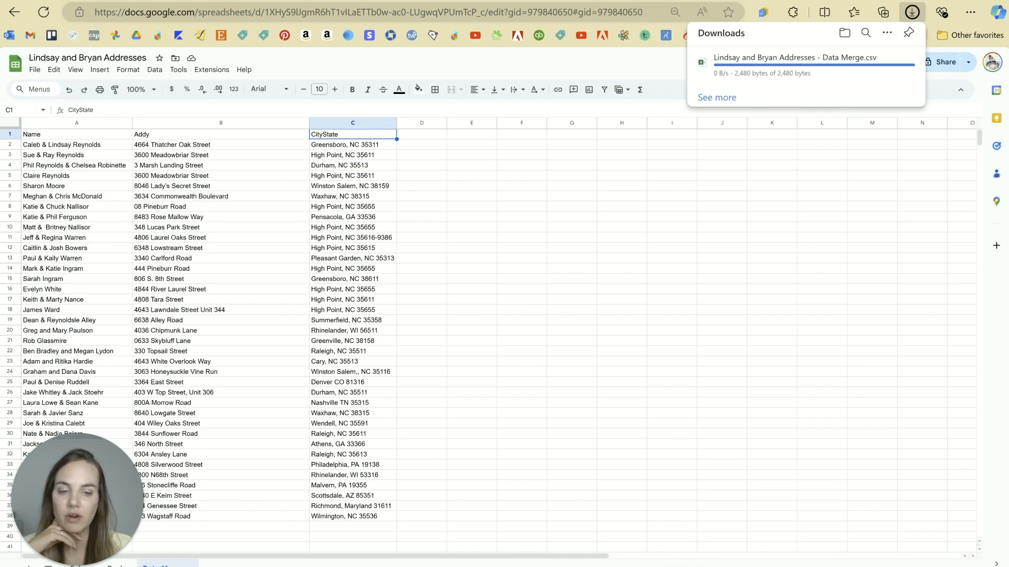
# Switch back to Illustrator and examine the separate text frames for Names, Address, and City, State Zip
pyautogui.click(753, 566)
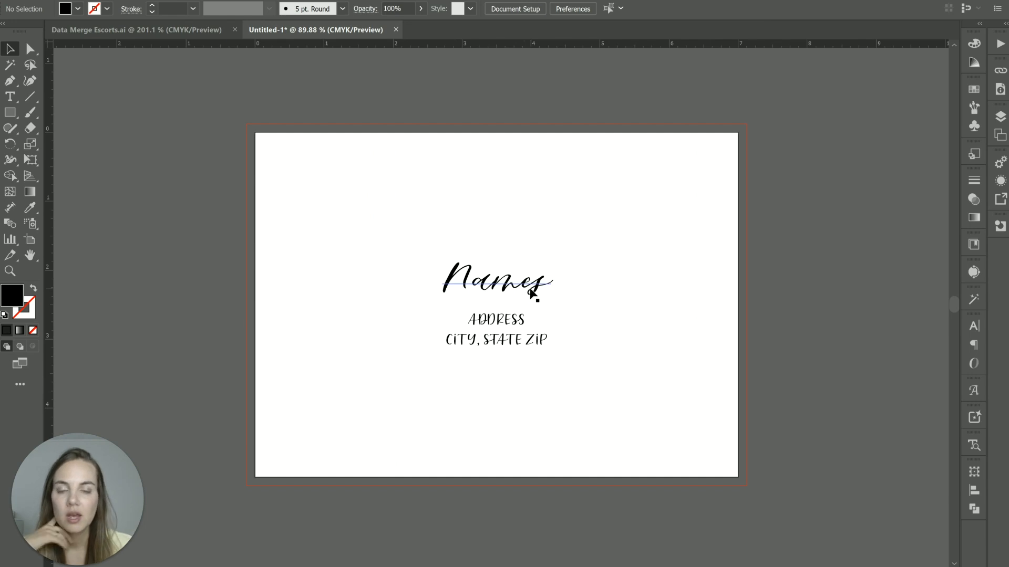
pyautogui.click(526, 290)
pyautogui.click(526, 320)
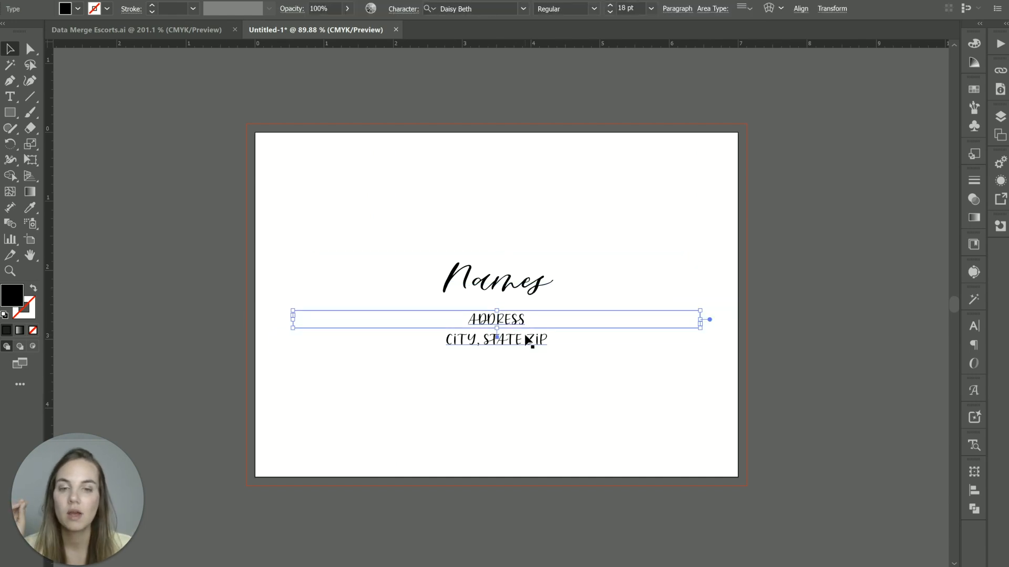
pyautogui.click(534, 342)
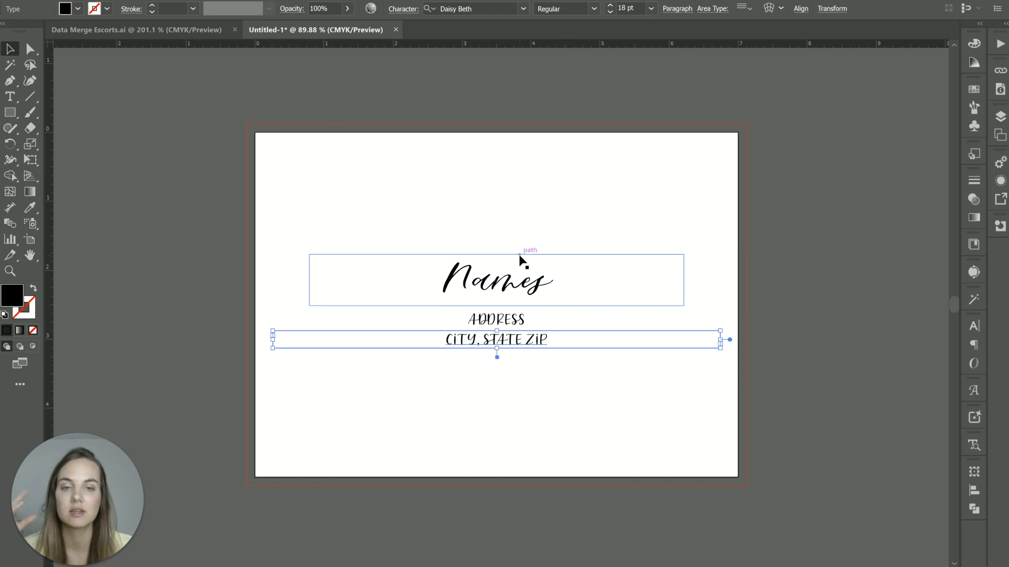
pyautogui.moveTo(482, 225); pyautogui.dragTo(495, 356)
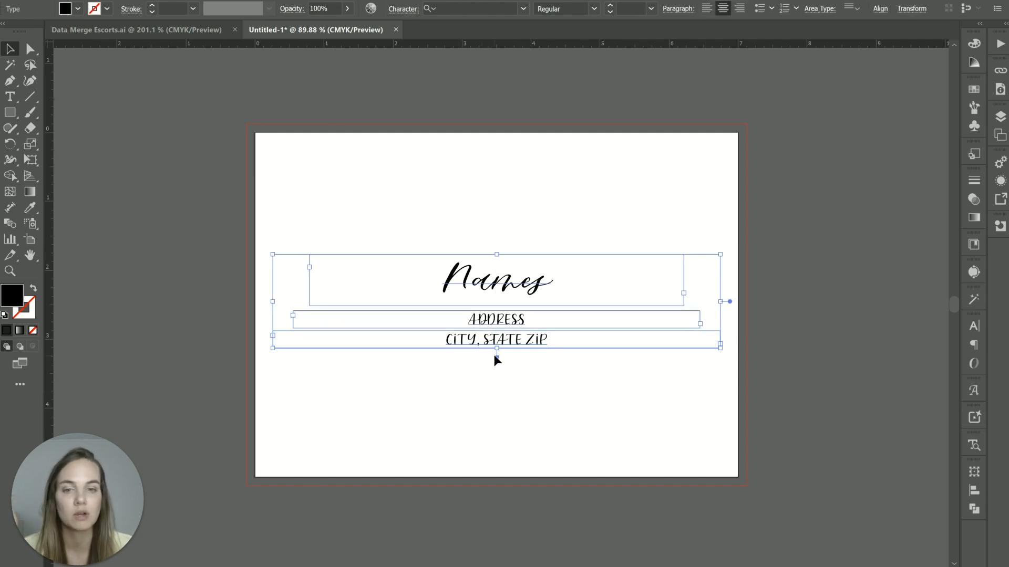
pyautogui.click(527, 196)
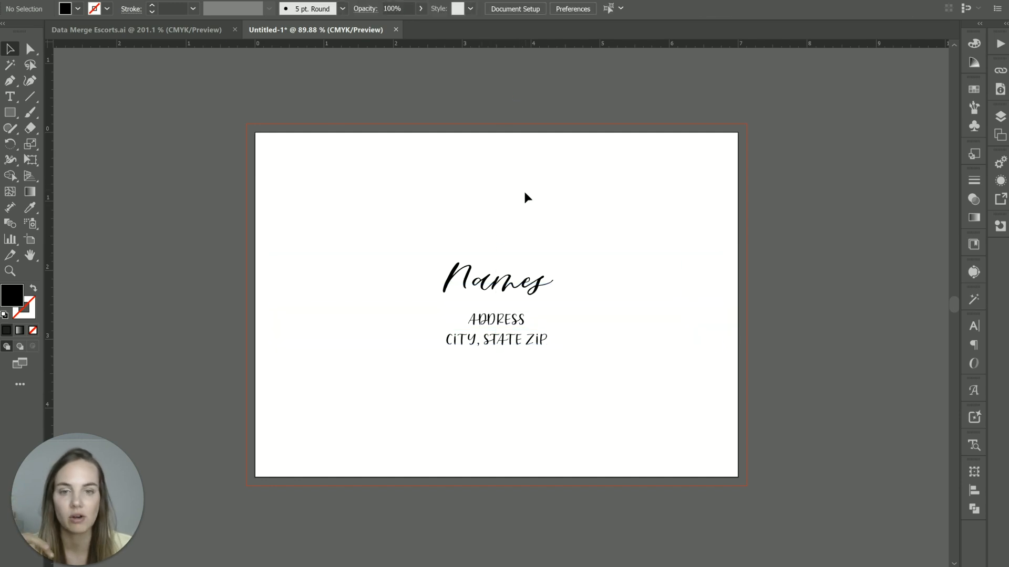
pyautogui.click(519, 289)
pyautogui.click(520, 337)
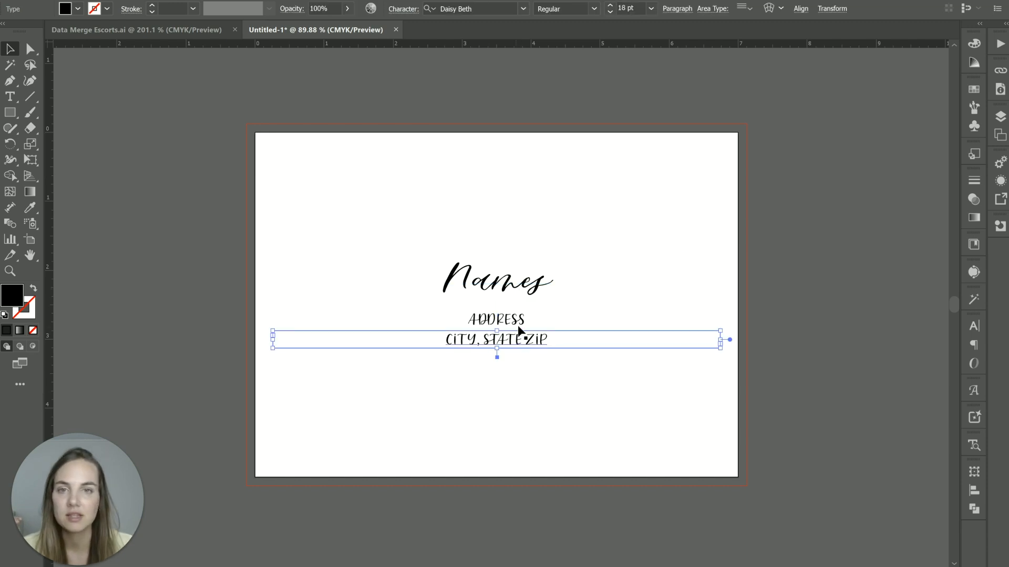
pyautogui.click(538, 223)
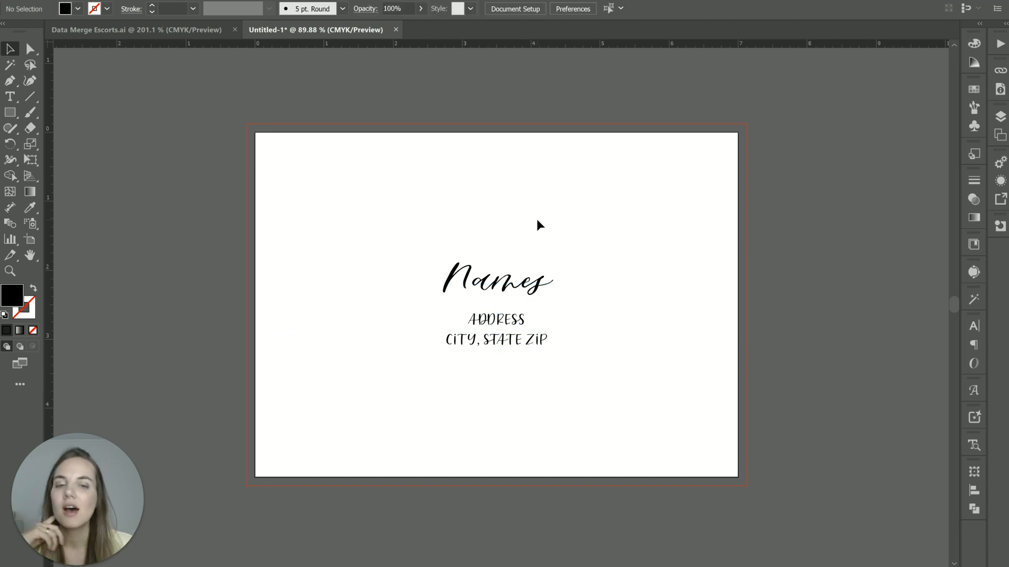
pyautogui.moveTo(453, 217); pyautogui.dragTo(523, 376)
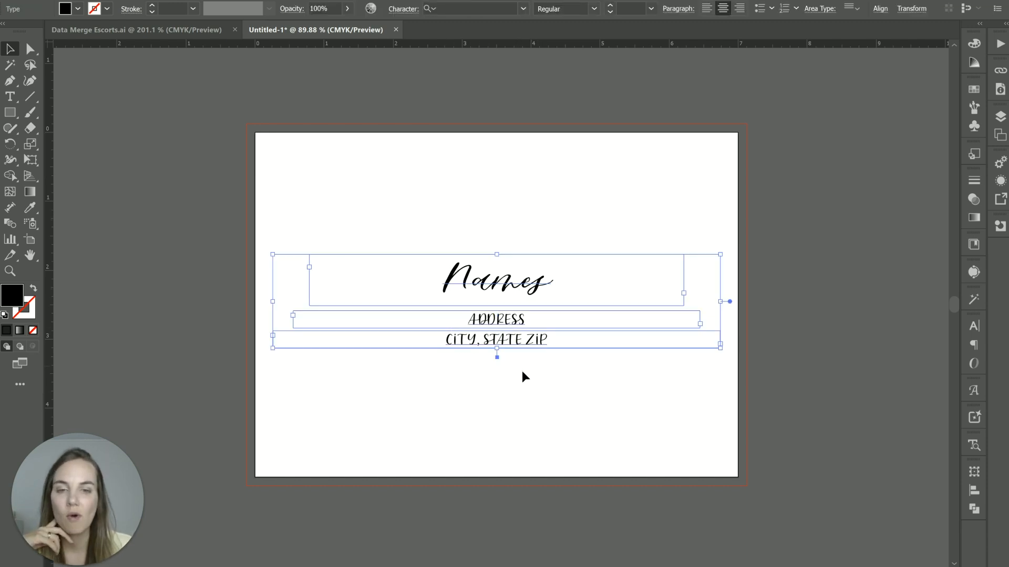
pyautogui.click(525, 375)
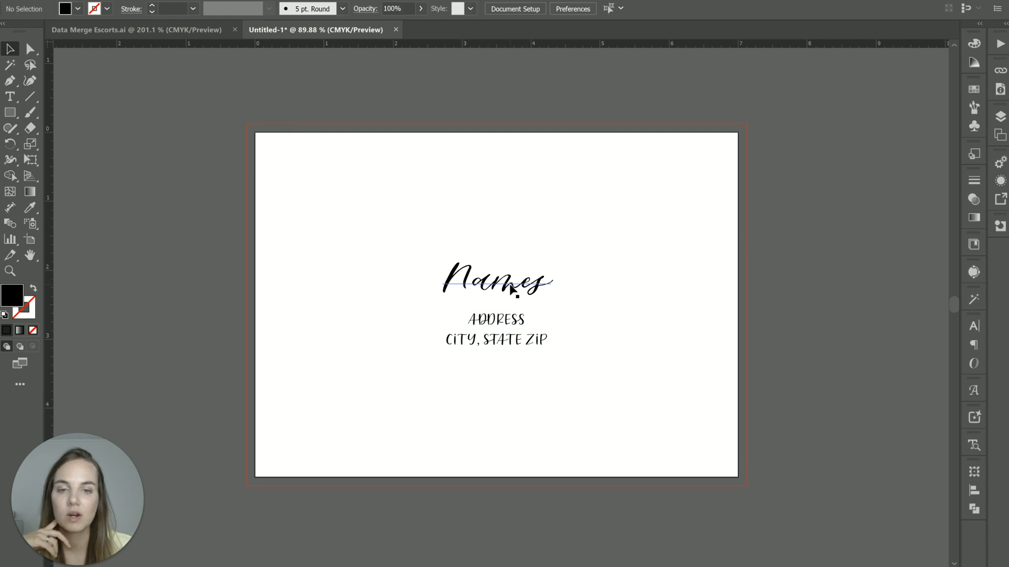
# Widen the Names text frame to nearly the artboard's full width and centre it horizontally on the artboard
pyautogui.click(510, 288)
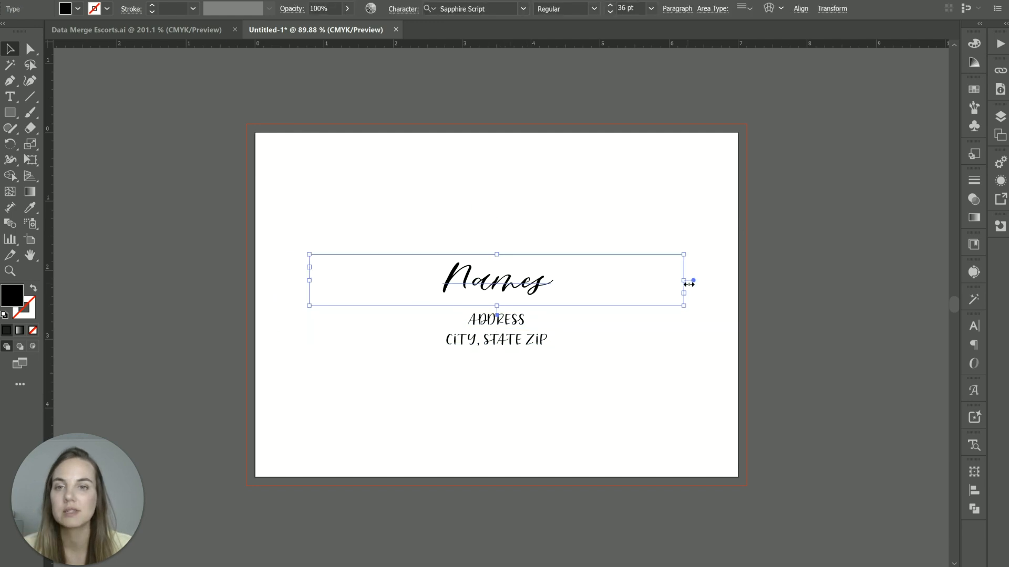
pyautogui.moveTo(688, 284); pyautogui.dragTo(752, 281)
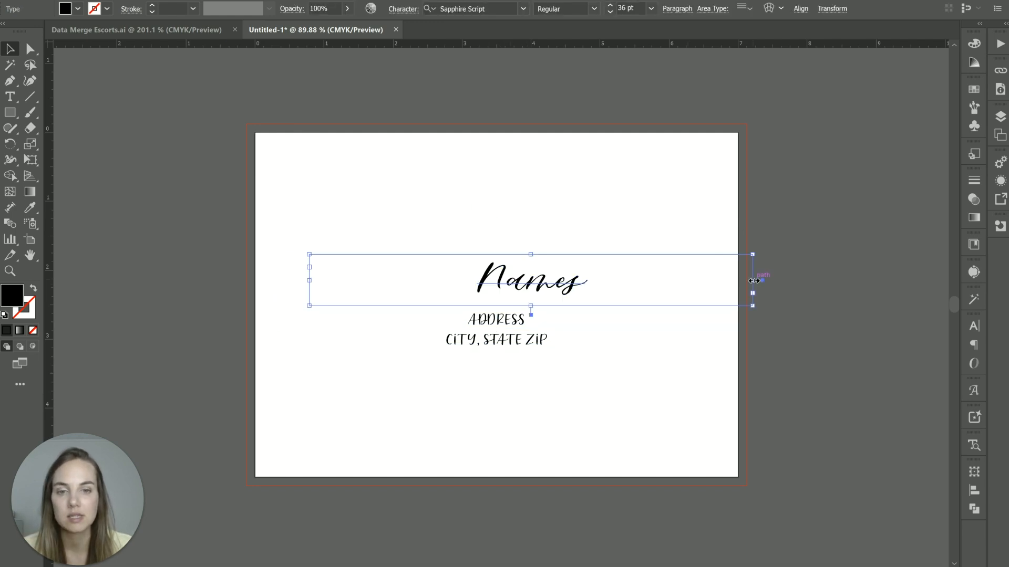
pyautogui.hotkey('ctrl', 'F2')
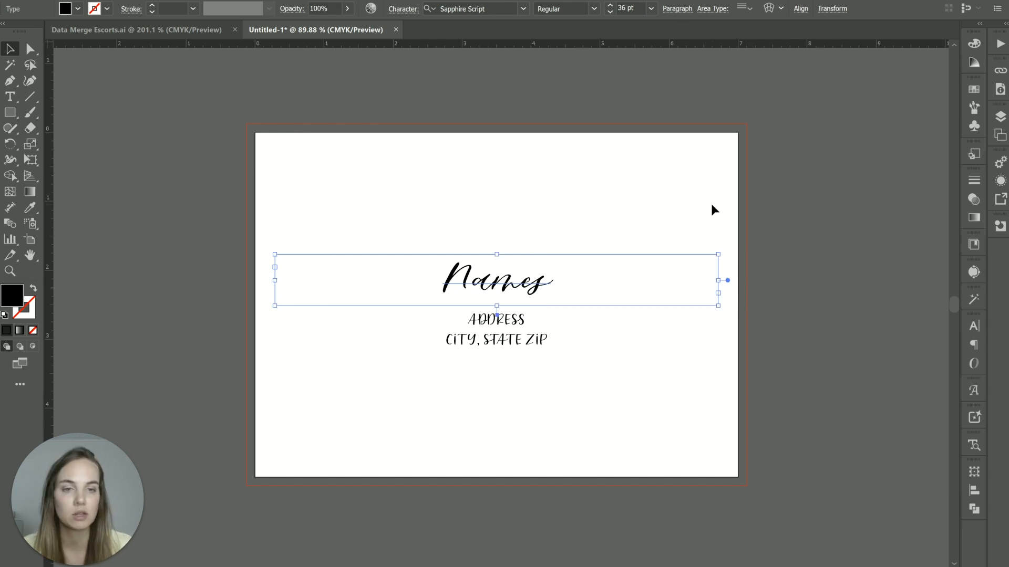
pyautogui.click(701, 203)
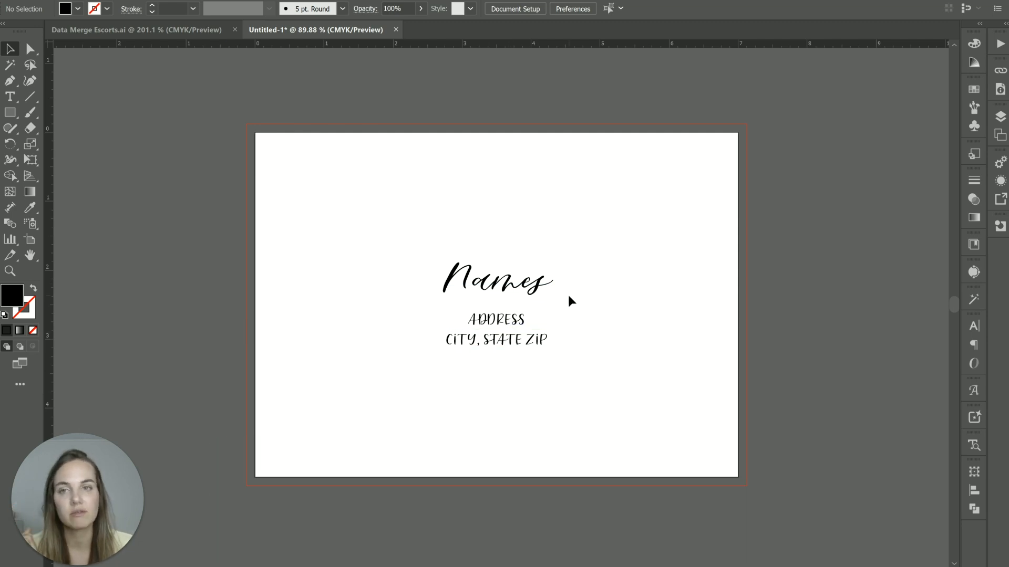
# Import the downloaded Data Merge CSV file from the Downloads folder as the data source for the document's variables
pyautogui.click(293, 0)
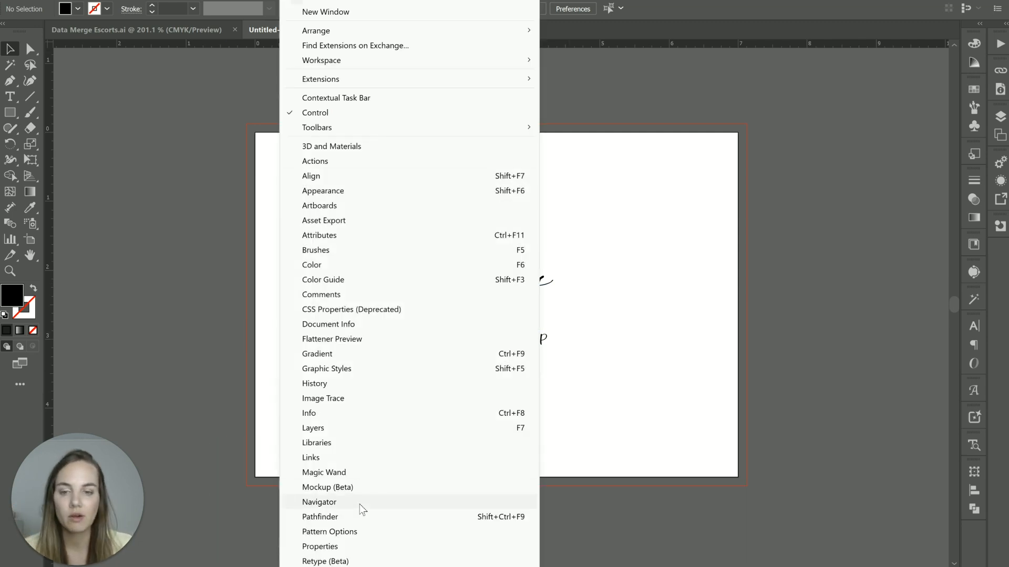
pyautogui.scroll(-3, 408, 284)
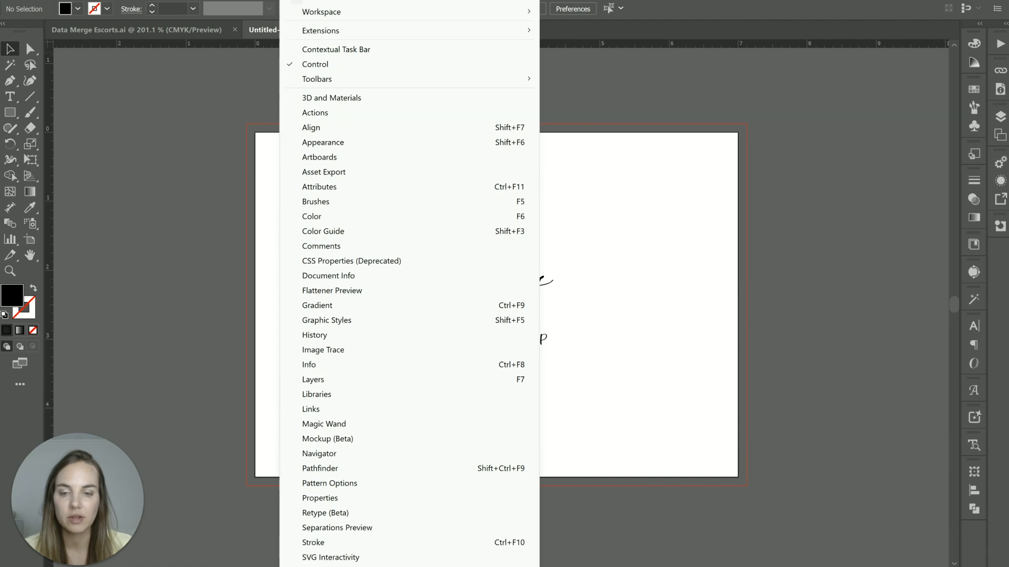
pyautogui.scroll(-11, 325, 521)
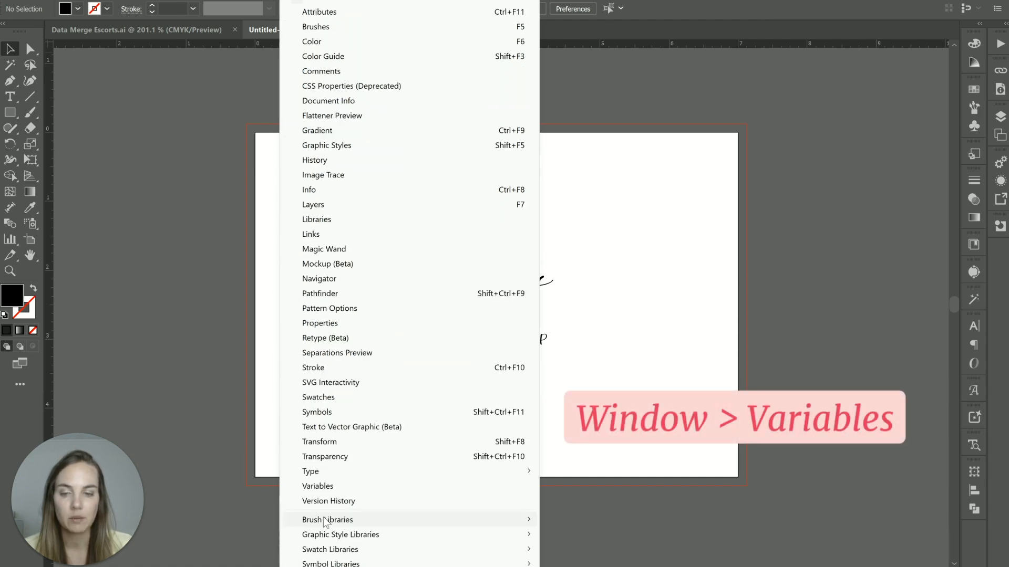
pyautogui.click(337, 487)
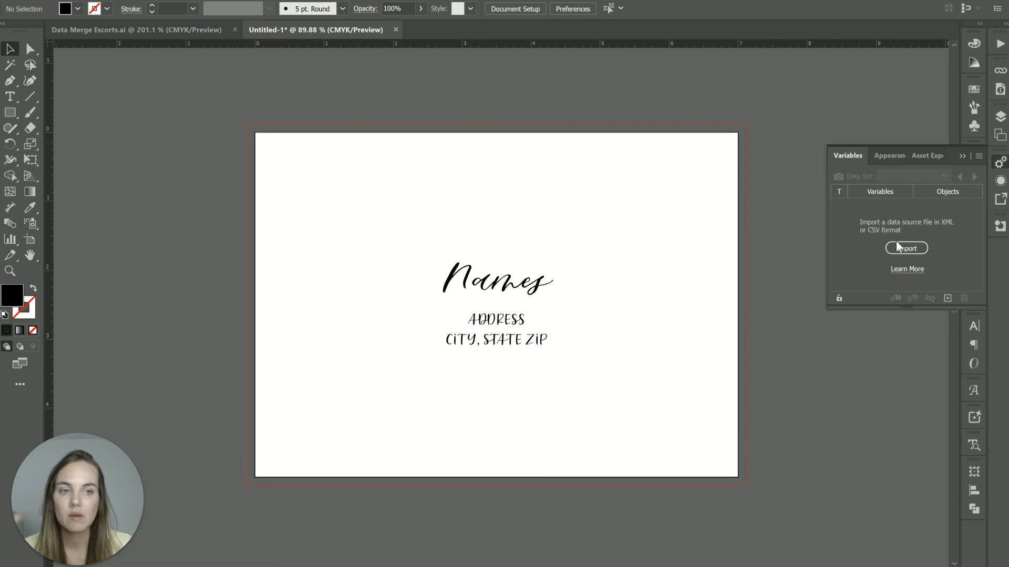
pyautogui.click(902, 249)
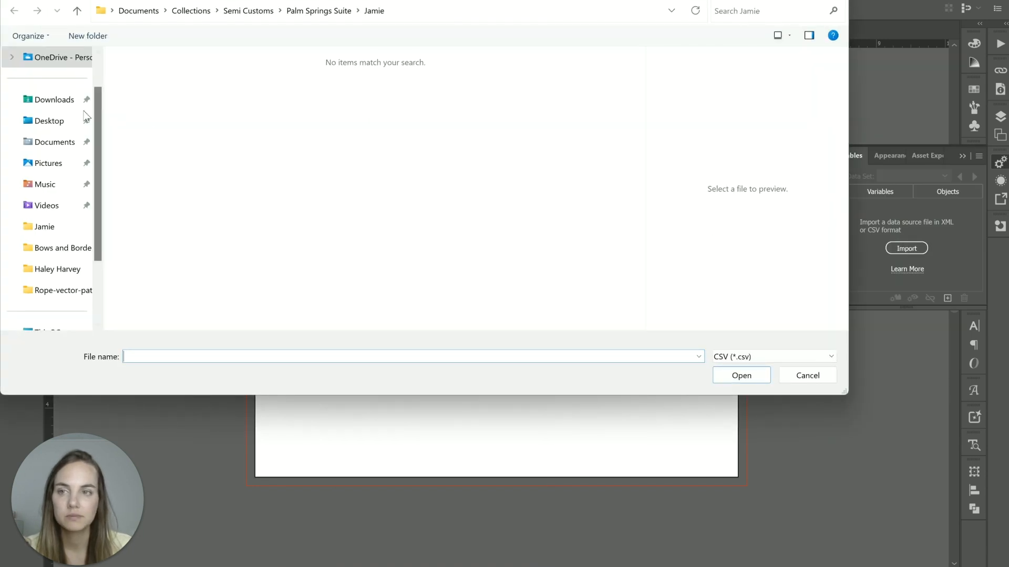
pyautogui.click(59, 103)
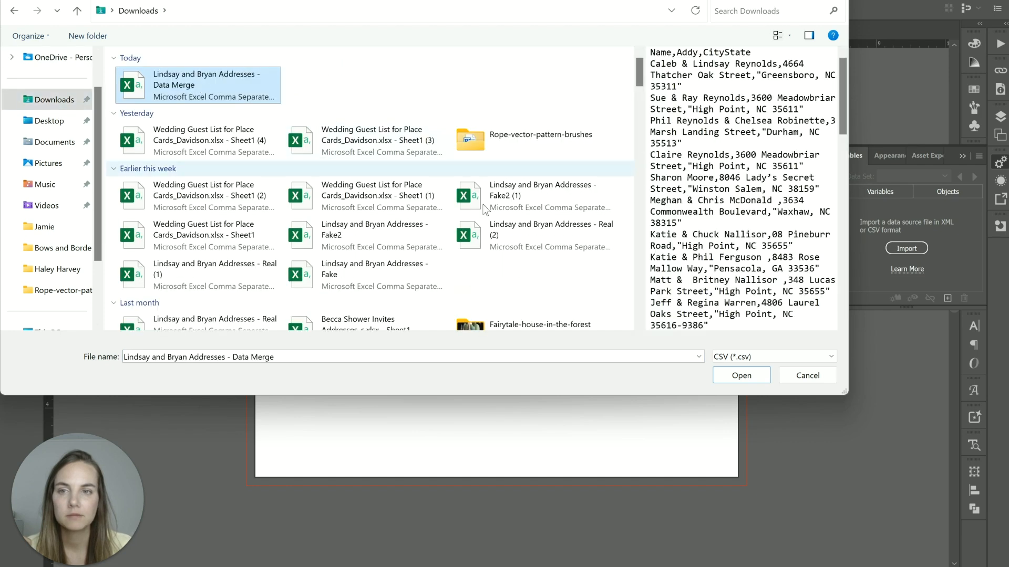
pyautogui.click(728, 376)
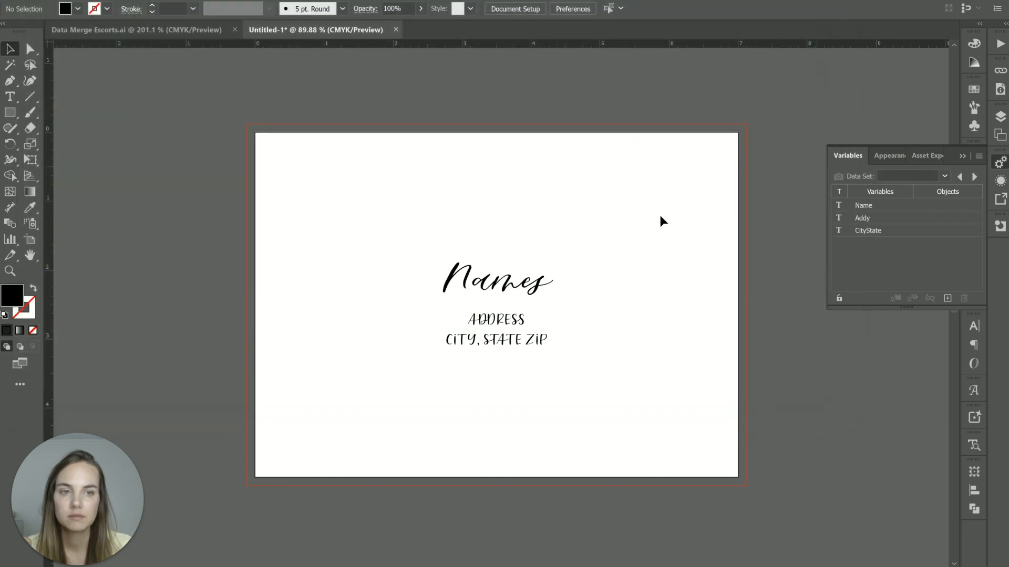
# Bind the Name, Addy and CityState variables to the Names, Address, and City, State Zip text frames respectively
pyautogui.click(475, 292)
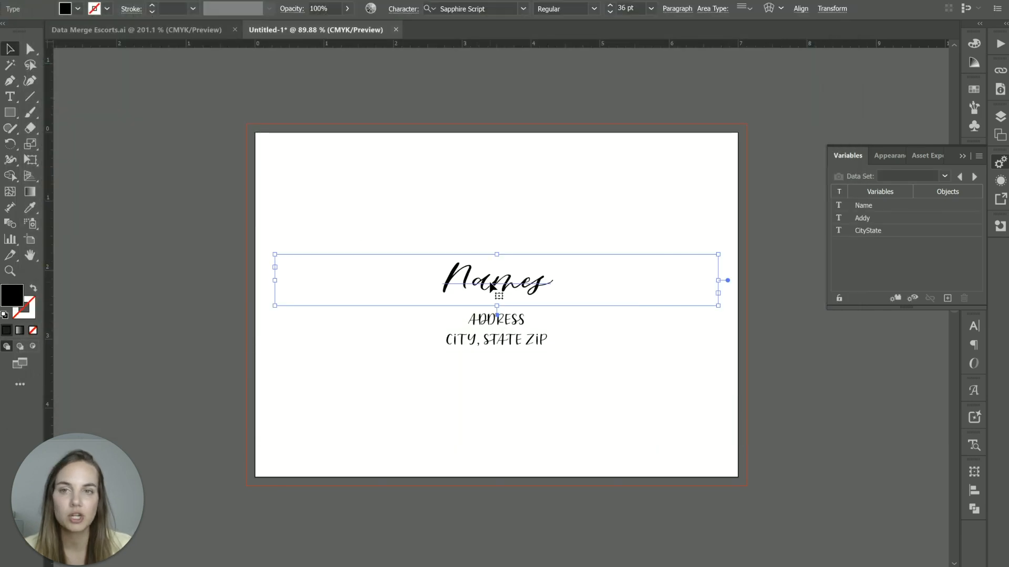
pyautogui.click(885, 205)
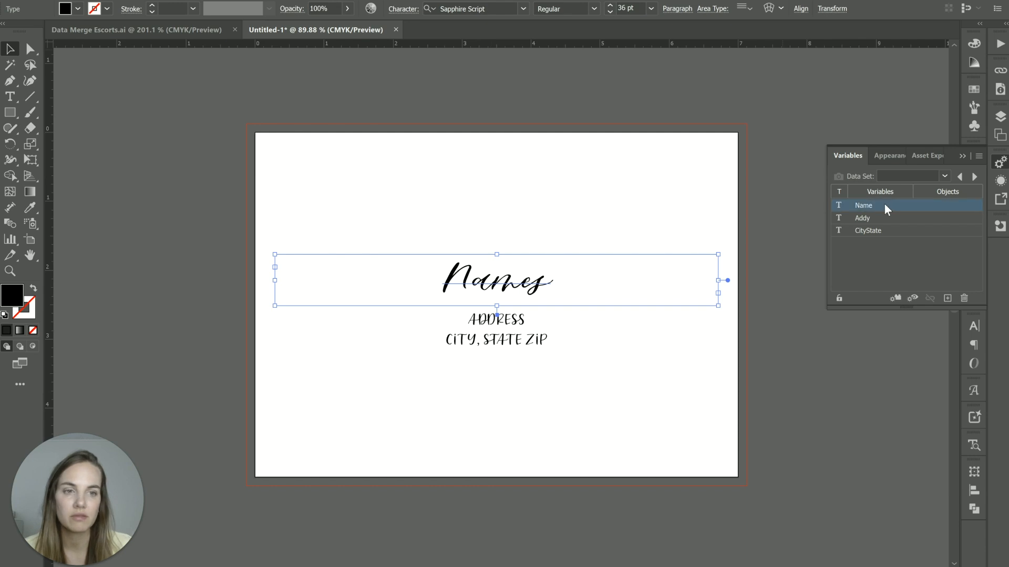
pyautogui.click(892, 300)
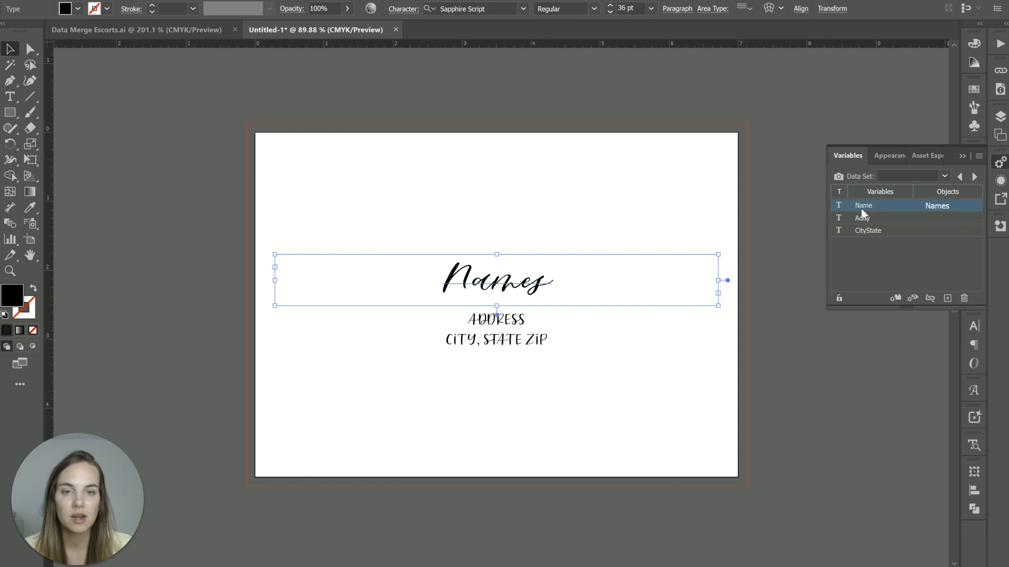
pyautogui.click(516, 320)
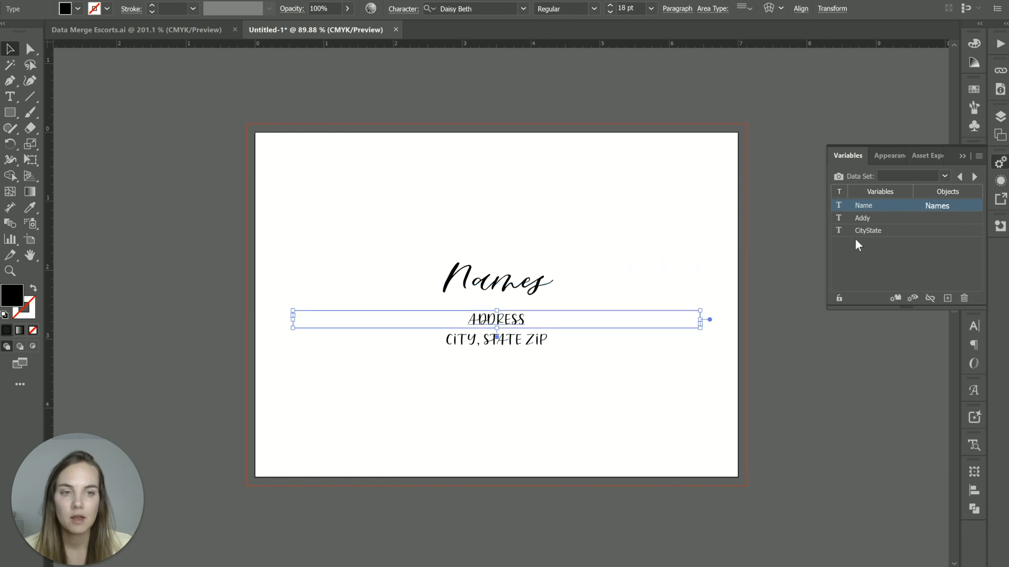
pyautogui.click(868, 219)
pyautogui.click(892, 297)
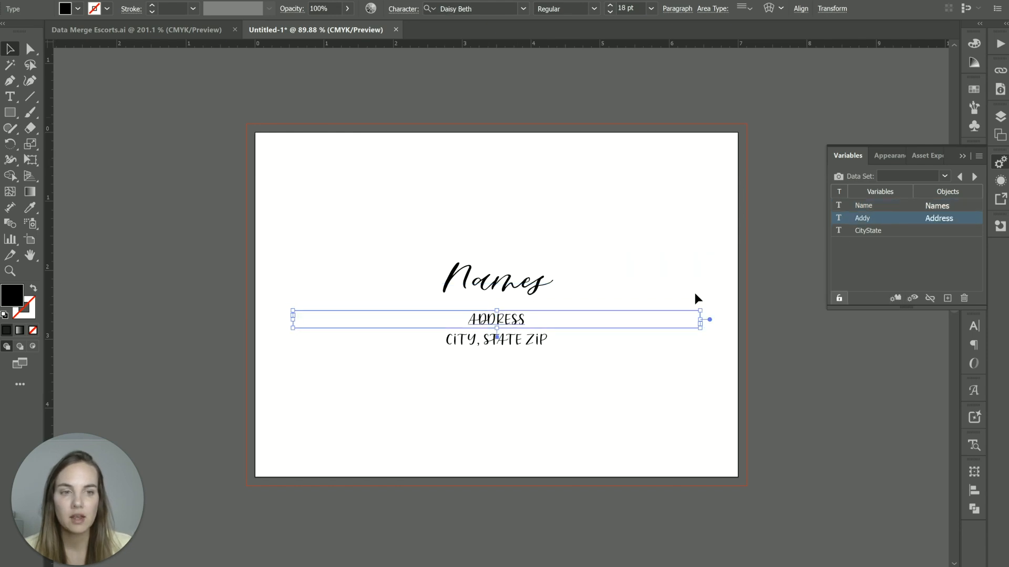
pyautogui.click(518, 340)
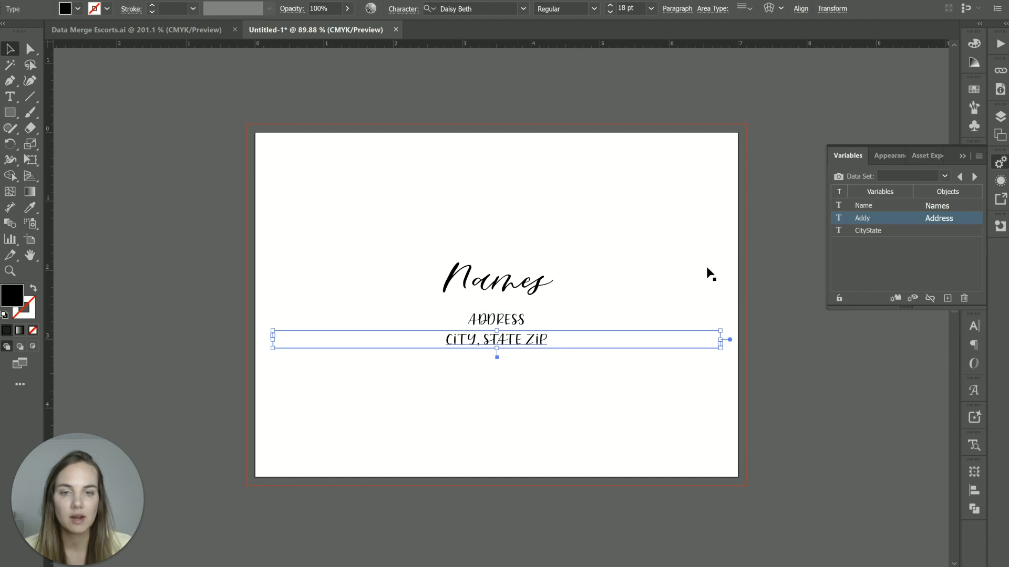
pyautogui.click(877, 232)
pyautogui.click(894, 298)
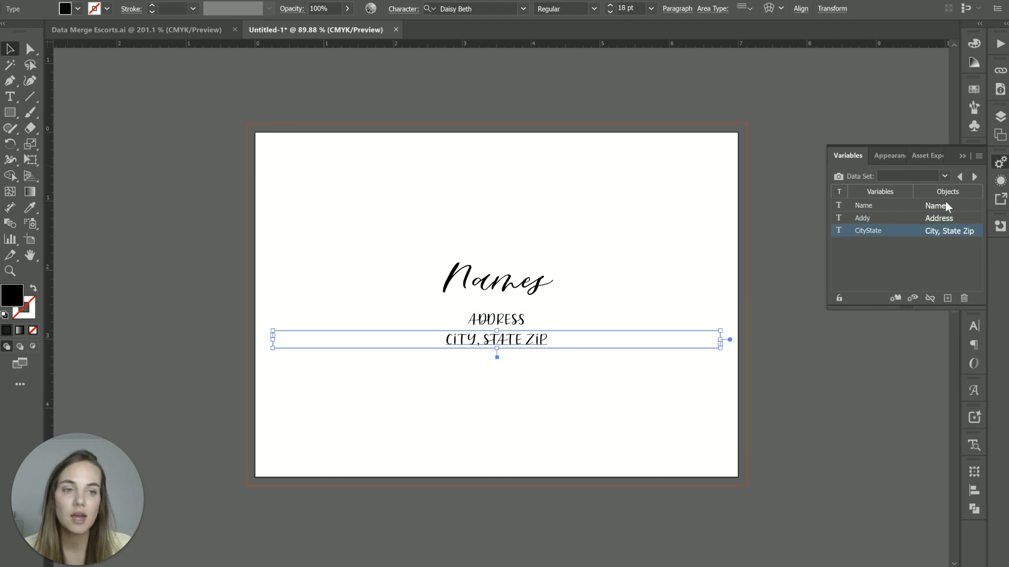
# Apply Data Set 1 to the envelope layout and advance through the data sets to Data Set 3
pyautogui.click(944, 176)
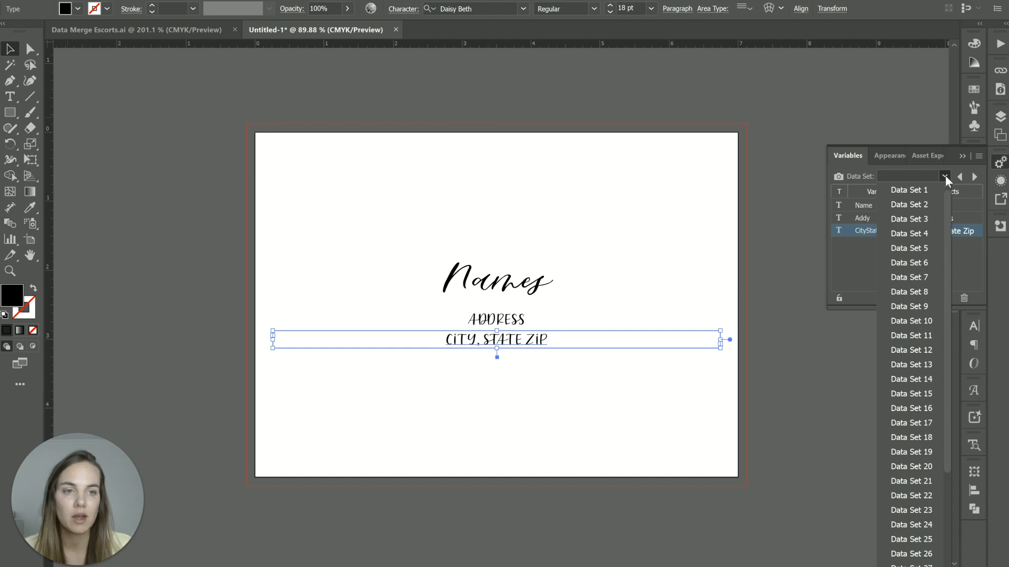
pyautogui.click(921, 191)
pyautogui.click(795, 287)
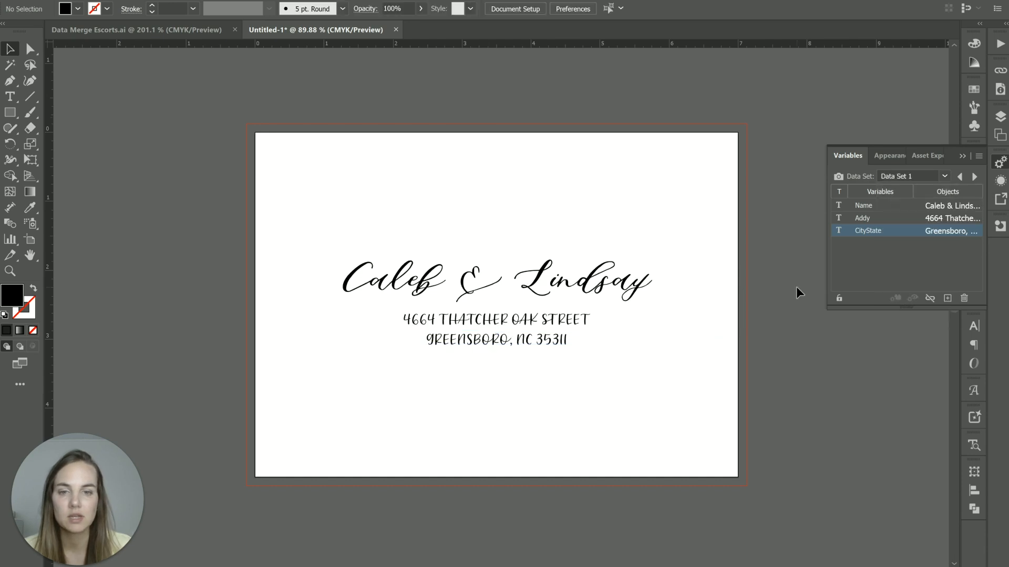
pyautogui.click(970, 175)
pyautogui.click(970, 175)
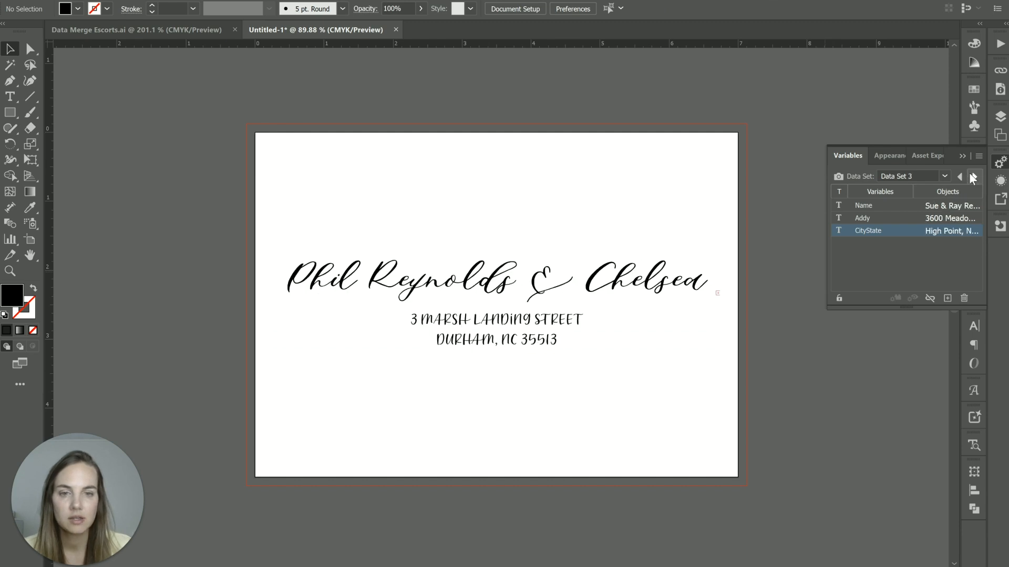
# Check the envelope layout by stepping through the data sets around Data Set 3, going backwards until Data Set 36
pyautogui.click(970, 176)
pyautogui.click(970, 175)
pyautogui.click(960, 176)
pyautogui.click(959, 176)
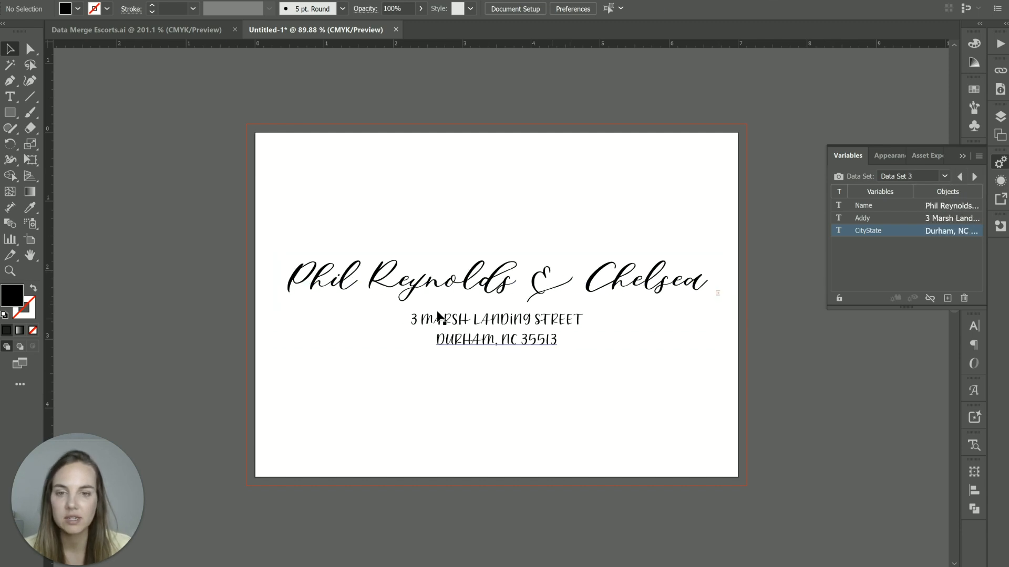
pyautogui.click(959, 176)
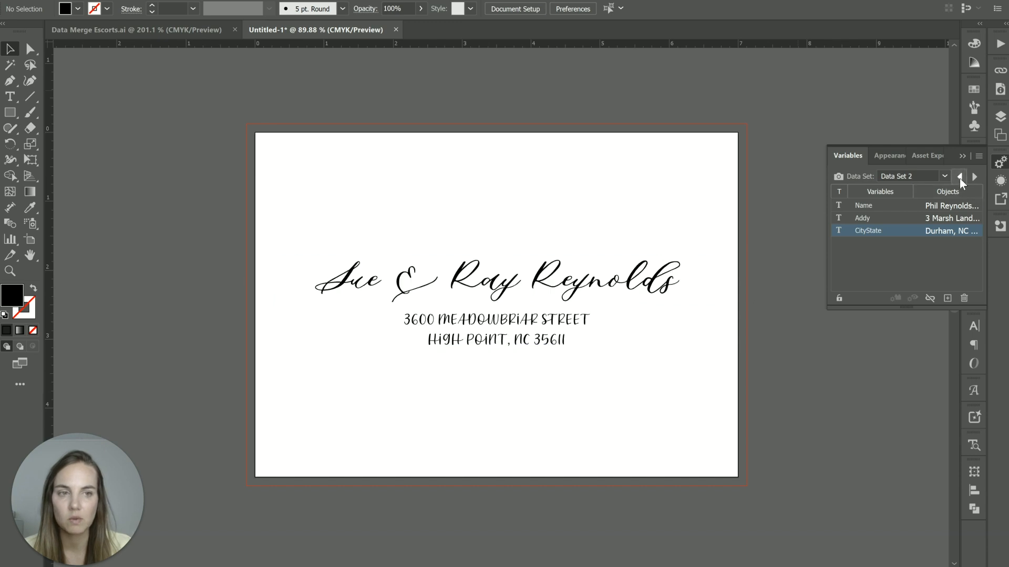
pyautogui.click(959, 177)
pyautogui.click(959, 176)
pyautogui.click(959, 177)
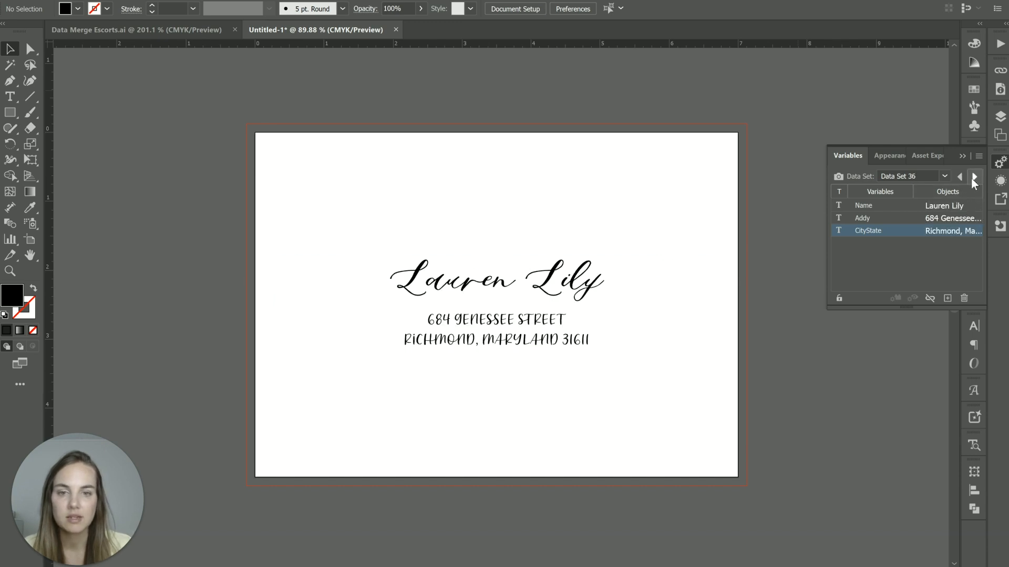
# Advance through the data sets to Data Set 13, checking how each guest's name and address fit the envelope
pyautogui.click(972, 176)
pyautogui.click(972, 176)
pyautogui.click(972, 177)
pyautogui.click(972, 177)
pyautogui.click(973, 176)
pyautogui.click(972, 177)
pyautogui.click(972, 177)
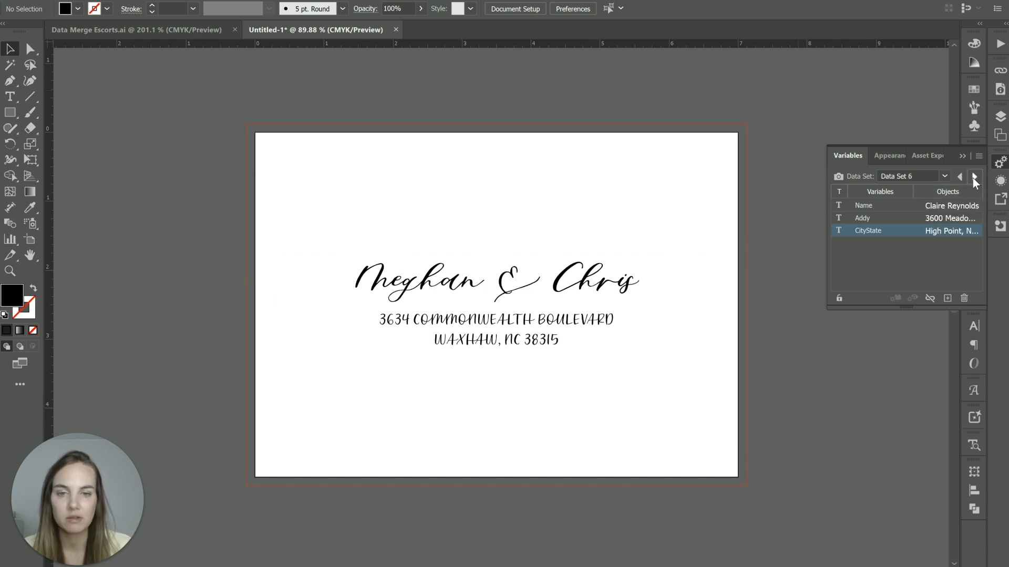
pyautogui.click(972, 177)
pyautogui.click(973, 177)
pyautogui.click(972, 177)
pyautogui.click(972, 177)
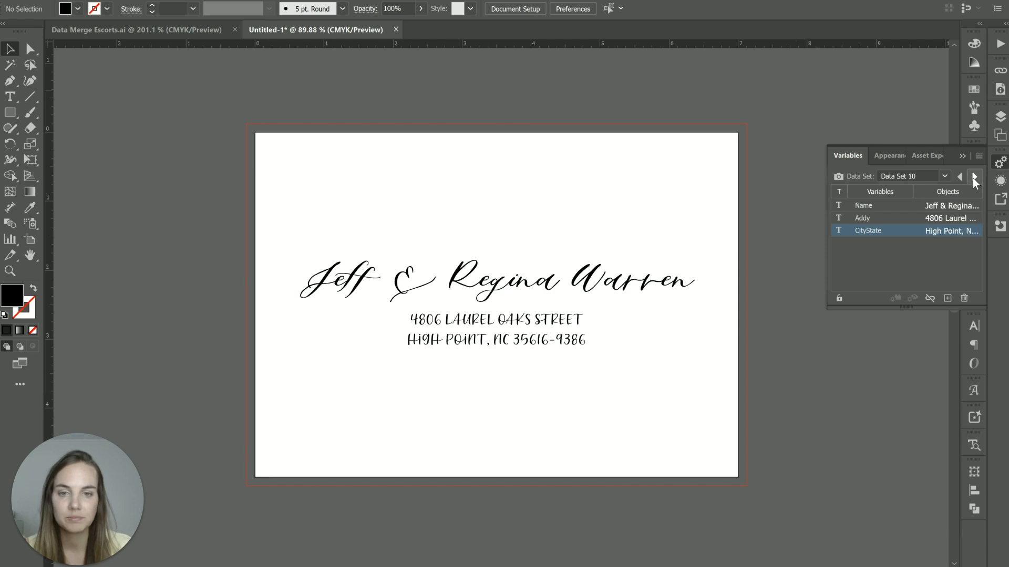
pyautogui.click(973, 177)
pyautogui.click(972, 177)
pyautogui.click(973, 177)
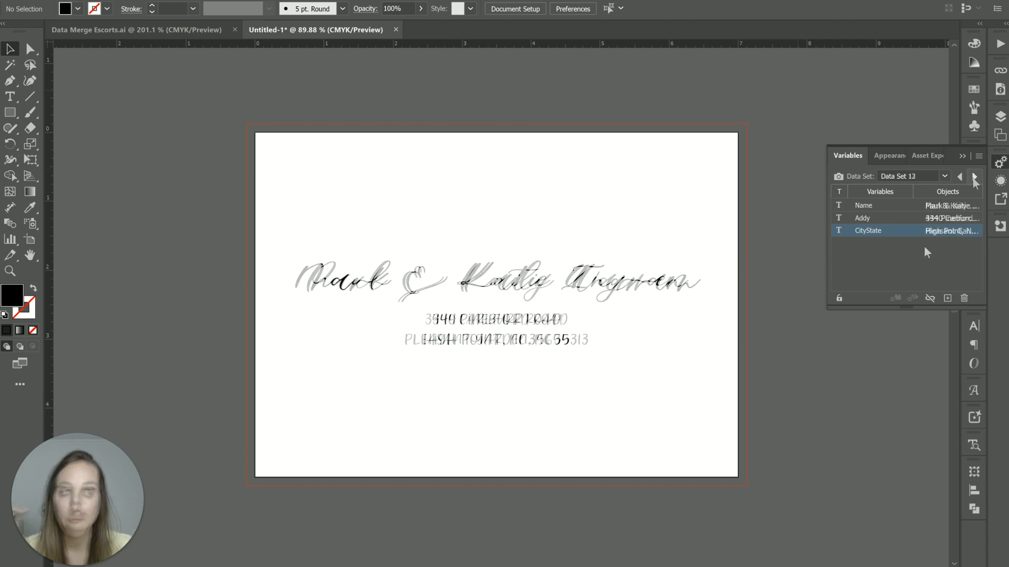
# Step backwards through the data sets from Data Set 13 past Data Set 4, checking each envelope's text
pyautogui.click(960, 177)
pyautogui.click(959, 177)
pyautogui.click(959, 177)
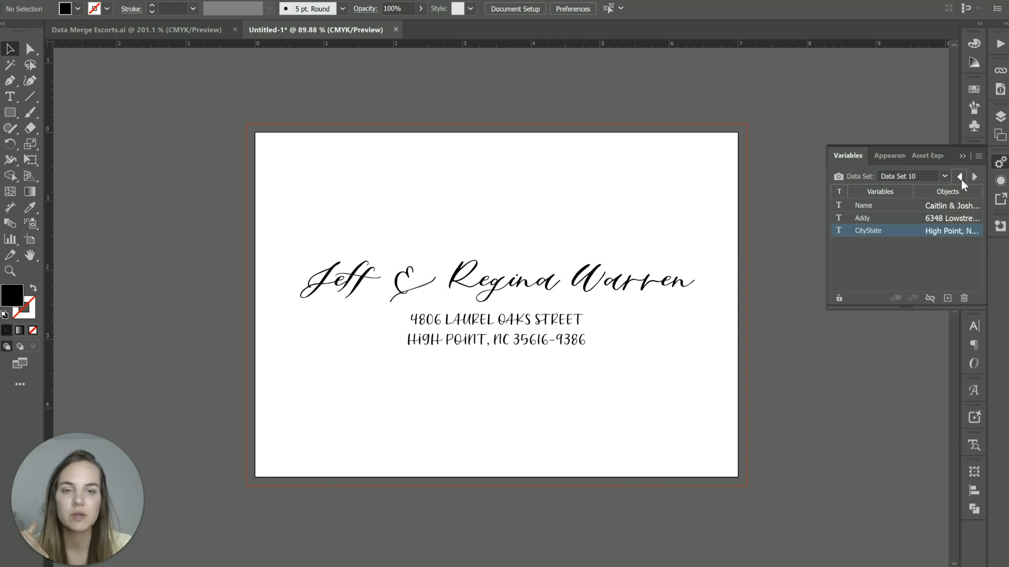
pyautogui.click(959, 177)
pyautogui.click(959, 177)
pyautogui.click(959, 177)
pyautogui.click(959, 177)
pyautogui.click(959, 177)
pyautogui.click(959, 177)
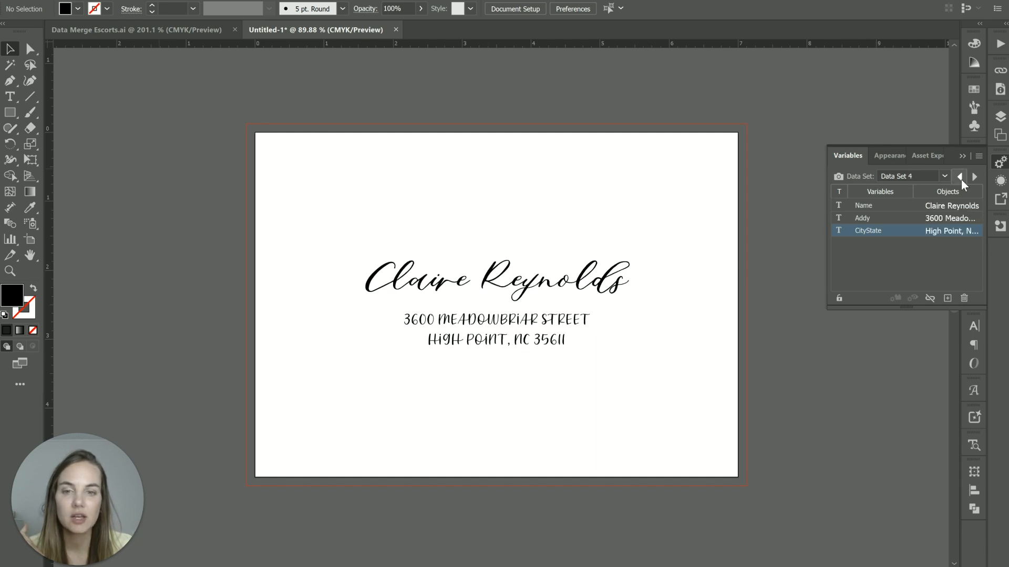
pyautogui.click(959, 177)
pyautogui.click(959, 177)
# Create a new action named Test Save Var Data in the Default Actions set and start recording it
pyautogui.hotkey('alt', 'w')
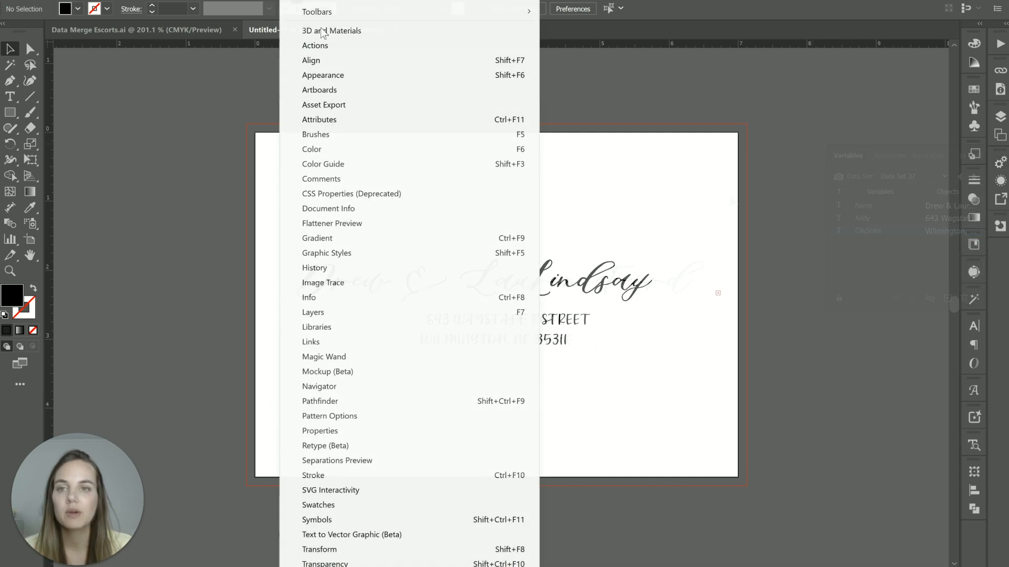
pyautogui.click(337, 47)
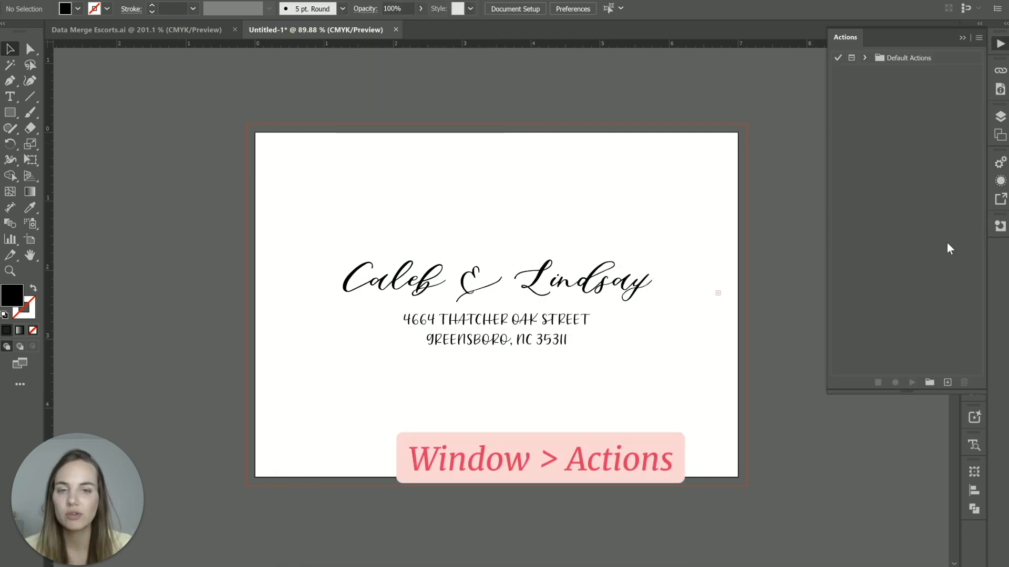
pyautogui.click(946, 381)
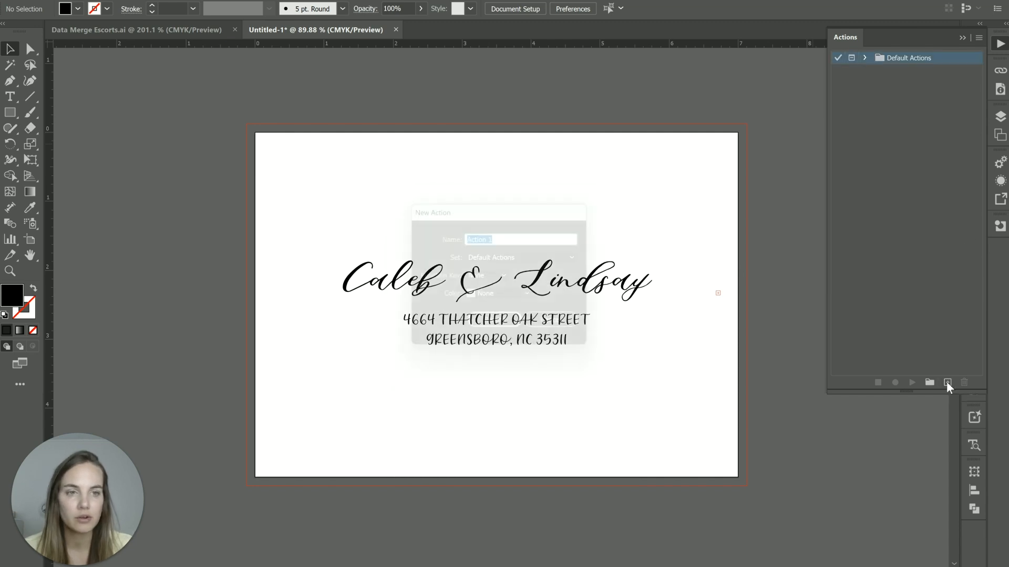
pyautogui.write('Test')
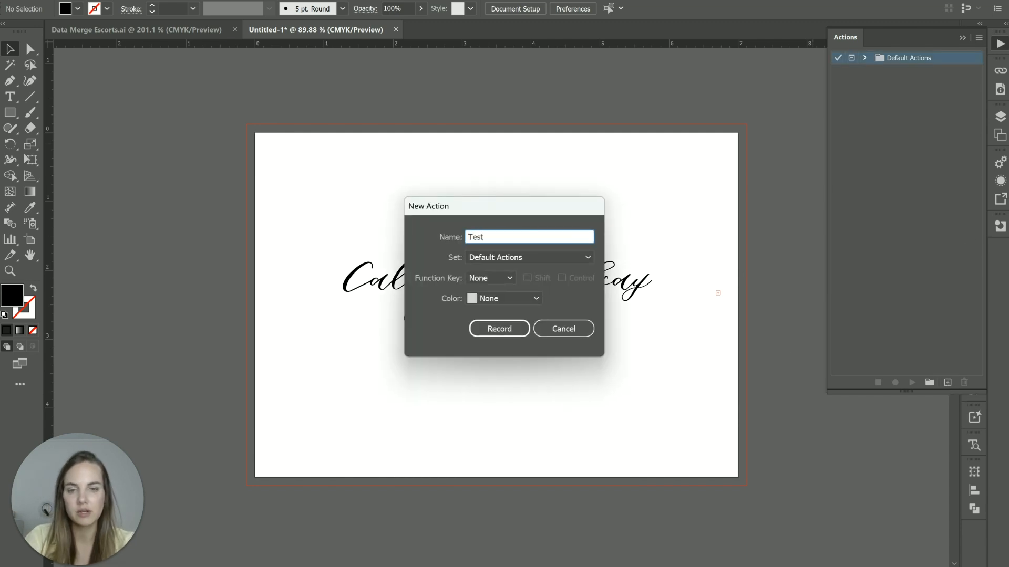
pyautogui.write(' Save Var Data')
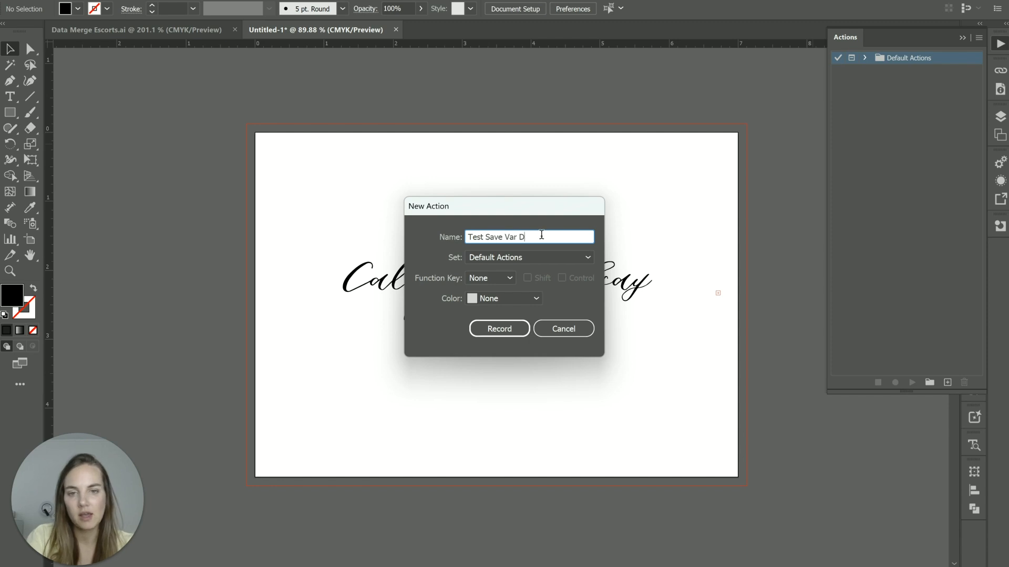
pyautogui.click(517, 331)
pyautogui.click(513, 333)
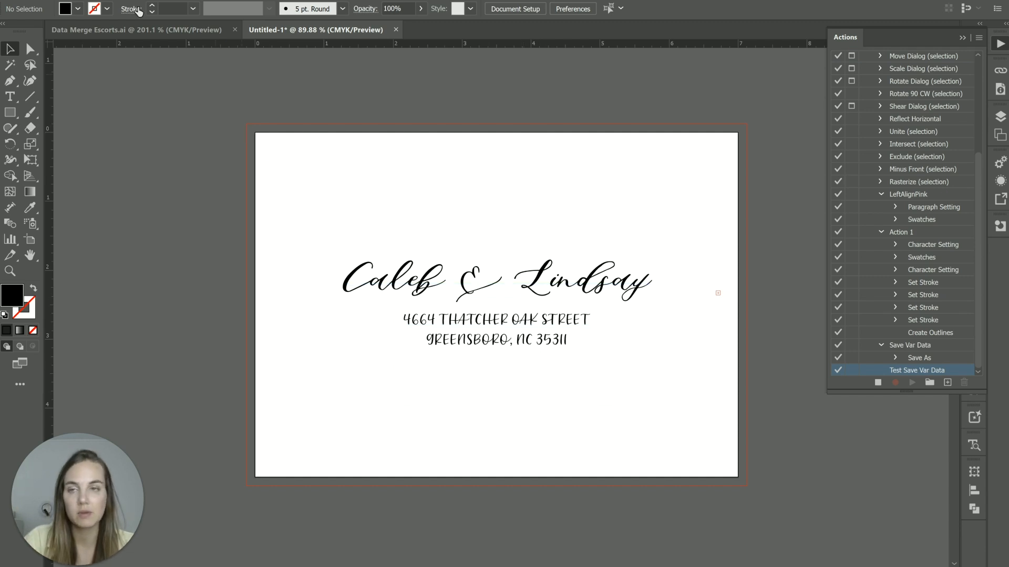
# Start a Save As for the document and create and open a new Desktop folder named Data Merge Save
pyautogui.hotkey('ctrl', 'shift', 's')
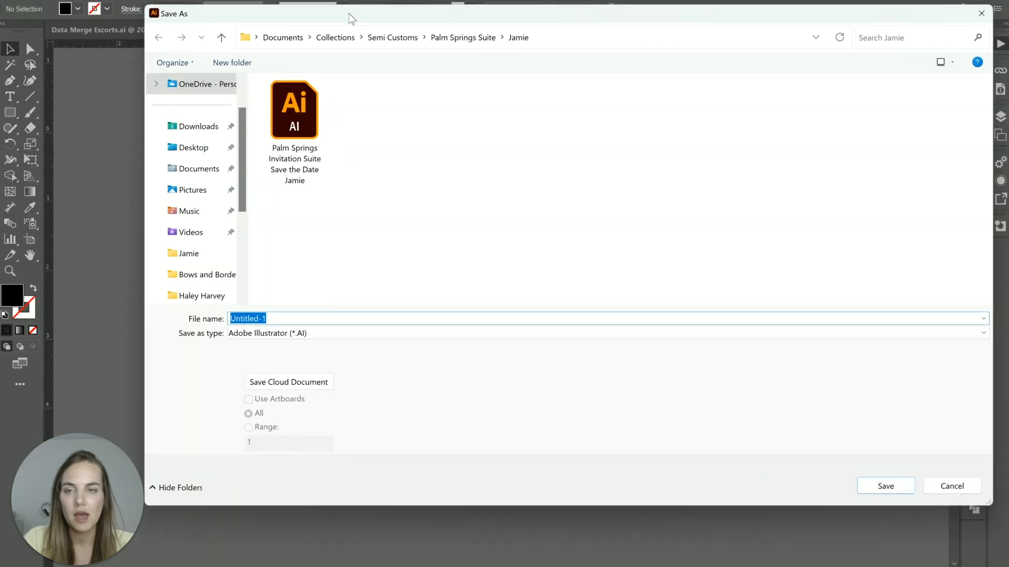
pyautogui.click(166, 147)
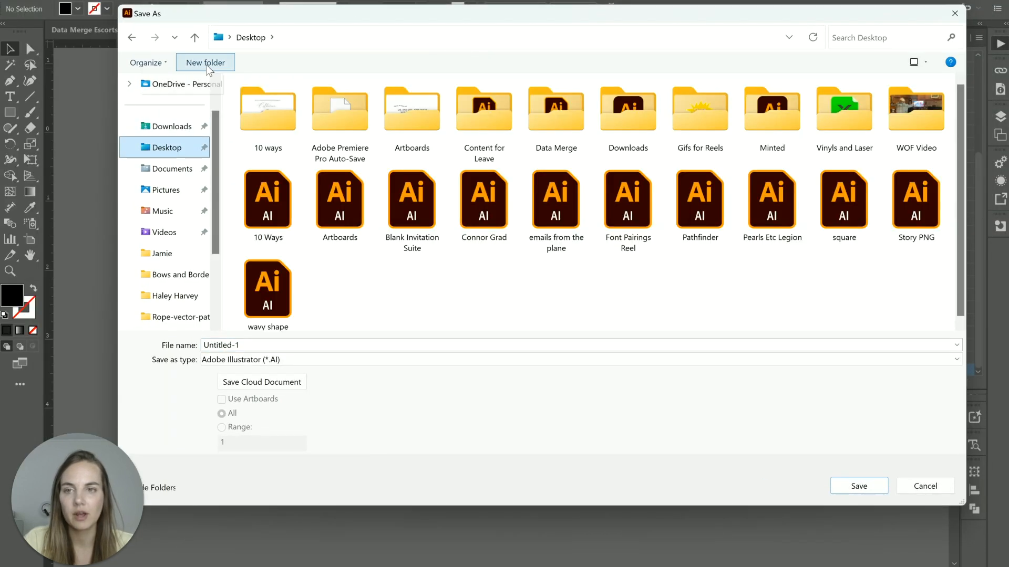
pyautogui.write('Dat')
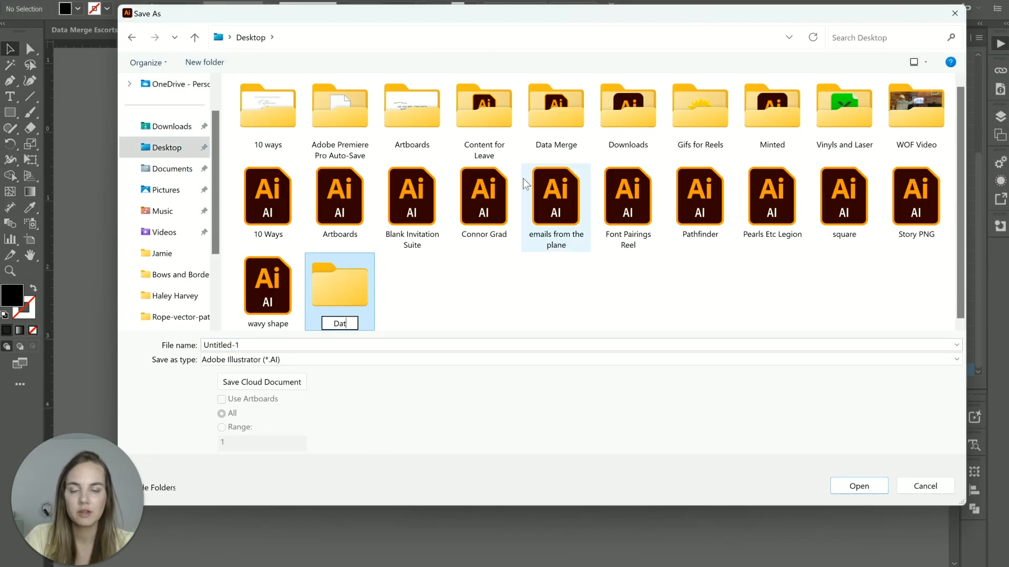
pyautogui.write('a Merge Save')
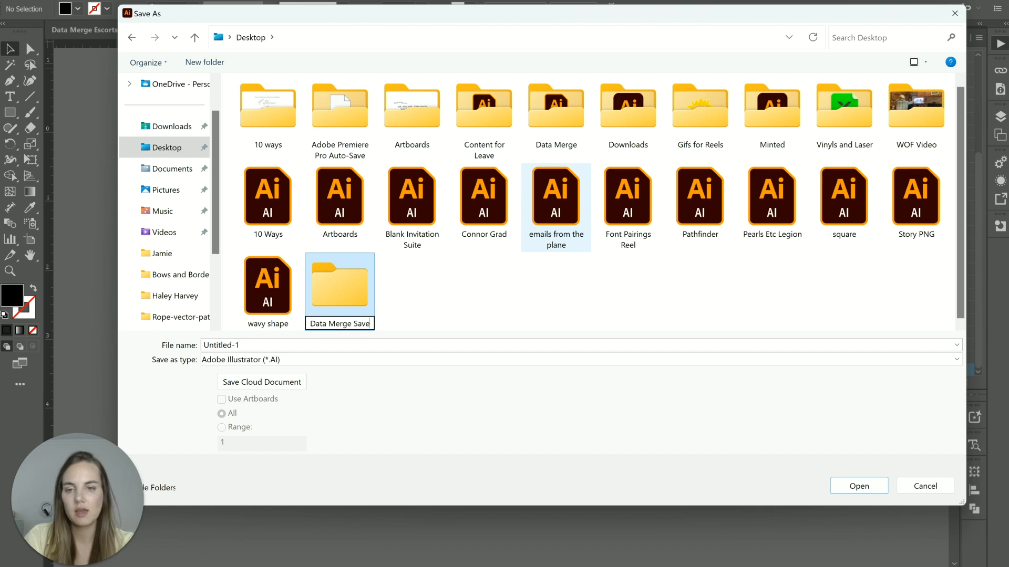
pyautogui.press('Return')
pyautogui.doubleClick(343, 303)
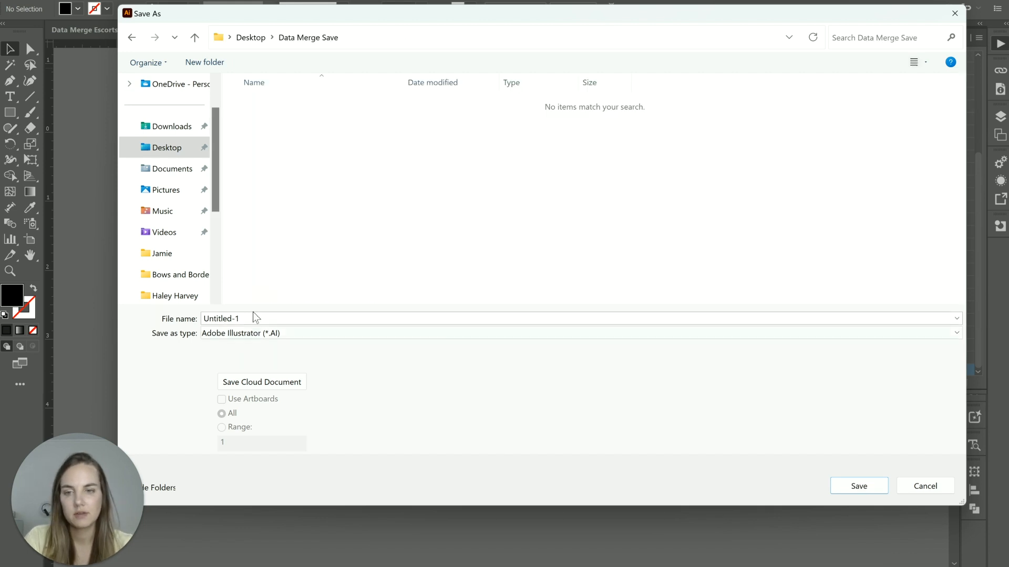
# Set the file type to Adobe PDF and save the file as Untitled-1 in the Data Merge Save folder
pyautogui.doubleClick(254, 318)
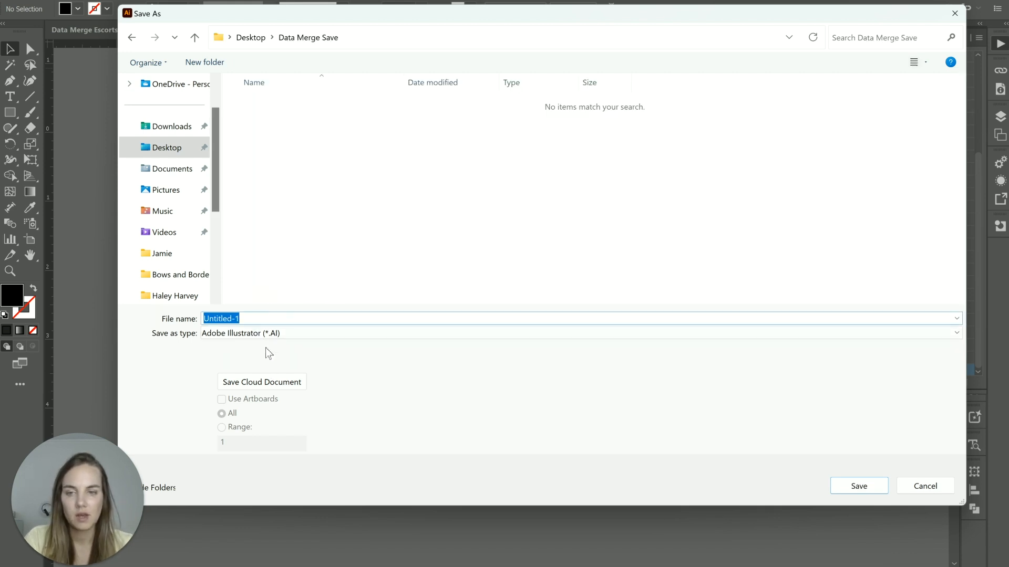
pyautogui.click(276, 333)
pyautogui.click(268, 356)
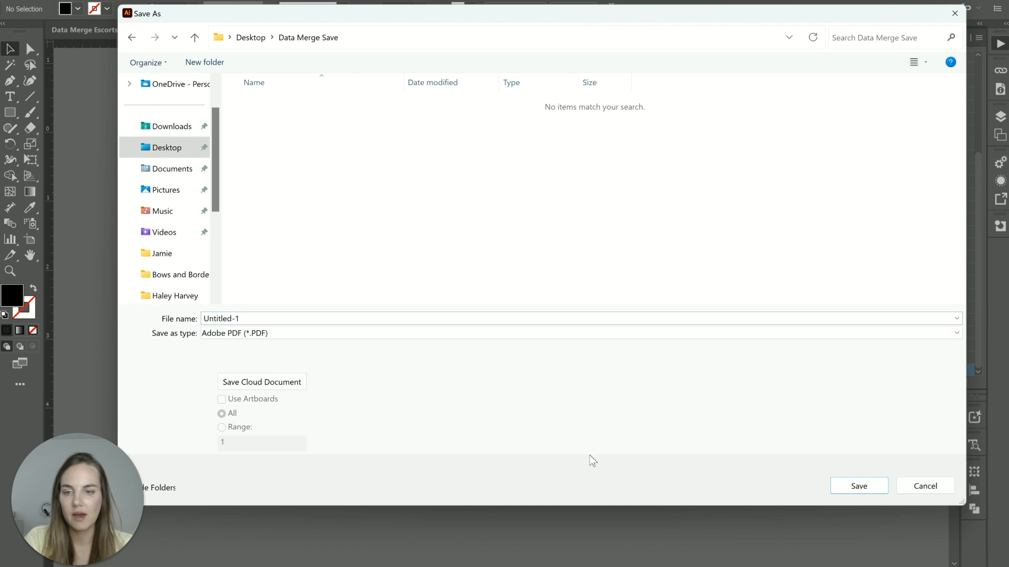
pyautogui.click(832, 482)
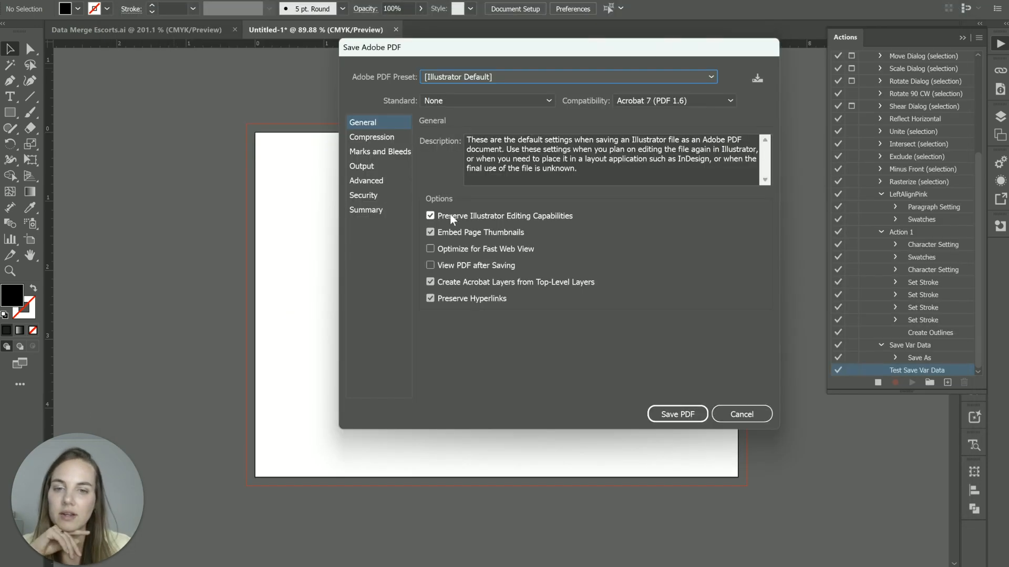
# Save the PDF without Illustrator editing capabilities, after checking that document bleed settings are used, and stop recording the action
pyautogui.click(450, 214)
pyautogui.click(383, 151)
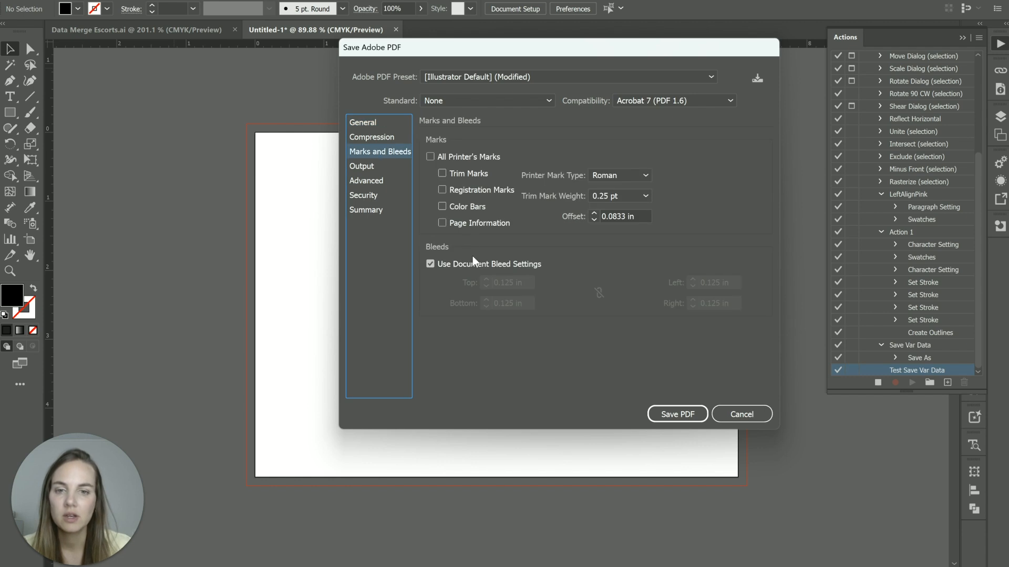
pyautogui.click(396, 127)
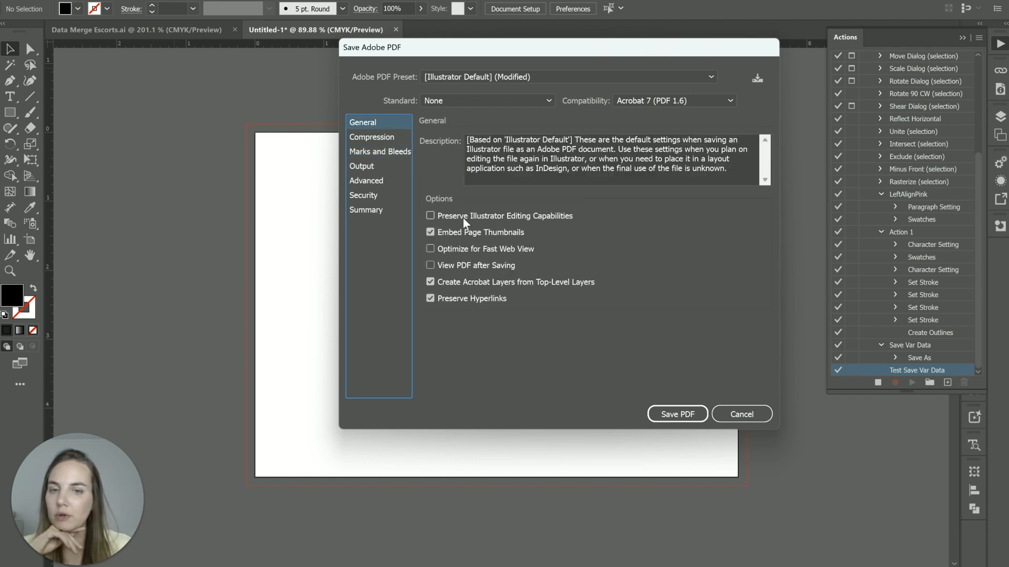
pyautogui.click(685, 413)
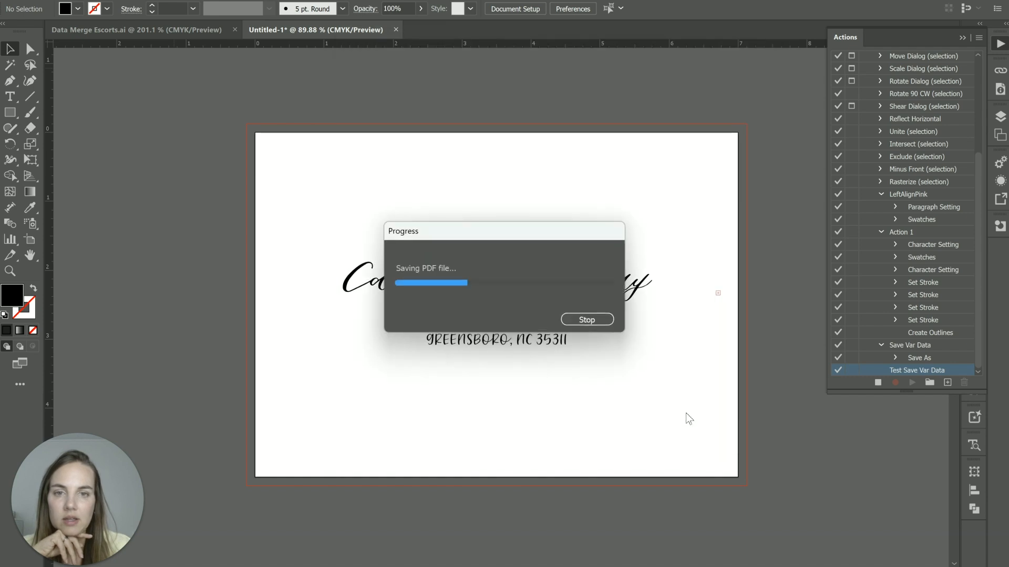
pyautogui.click(878, 382)
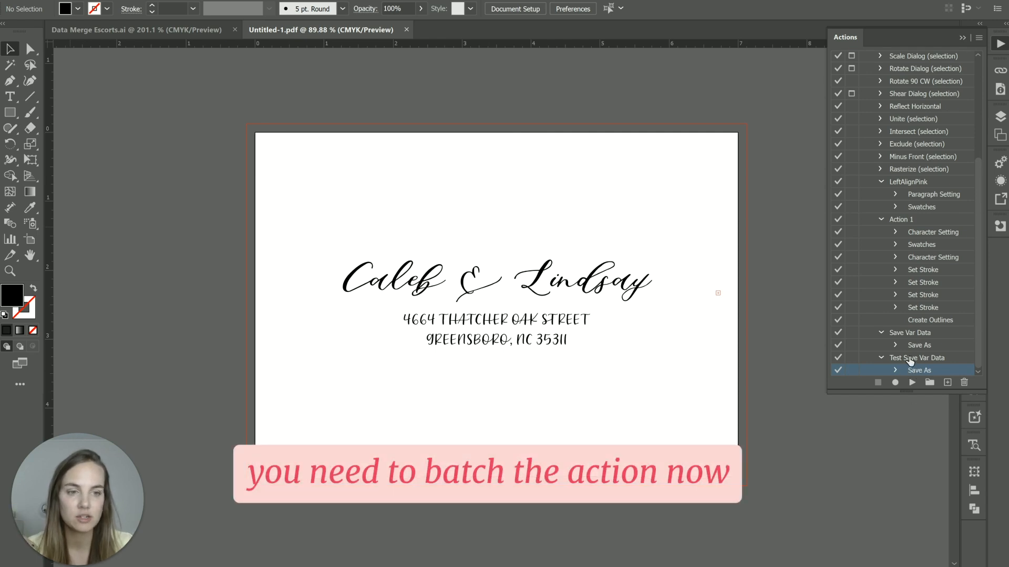
# Set up a batch run of the Test Save Var Data action with Data Sets as the source
pyautogui.click(915, 361)
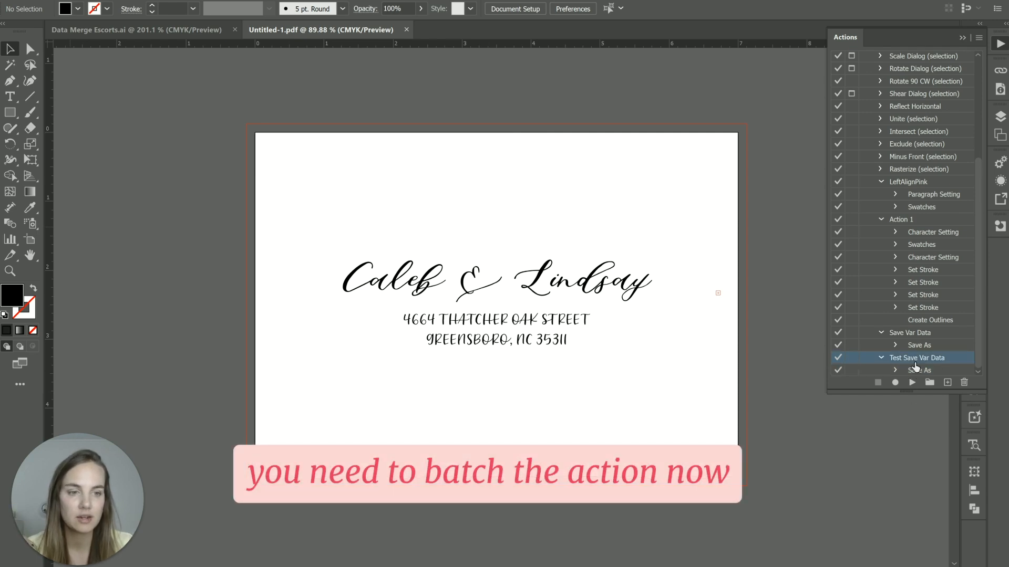
pyautogui.click(980, 38)
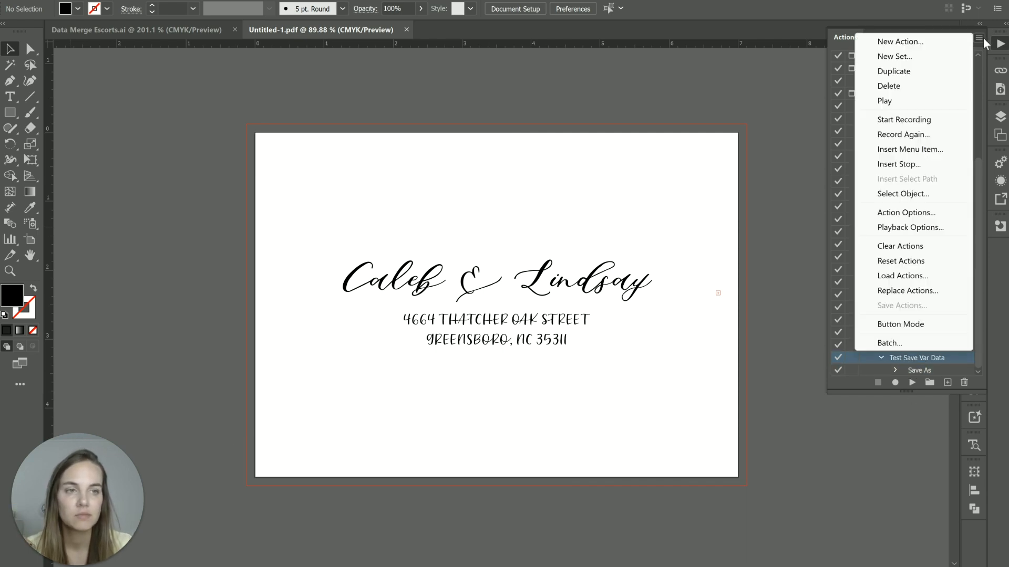
pyautogui.click(926, 344)
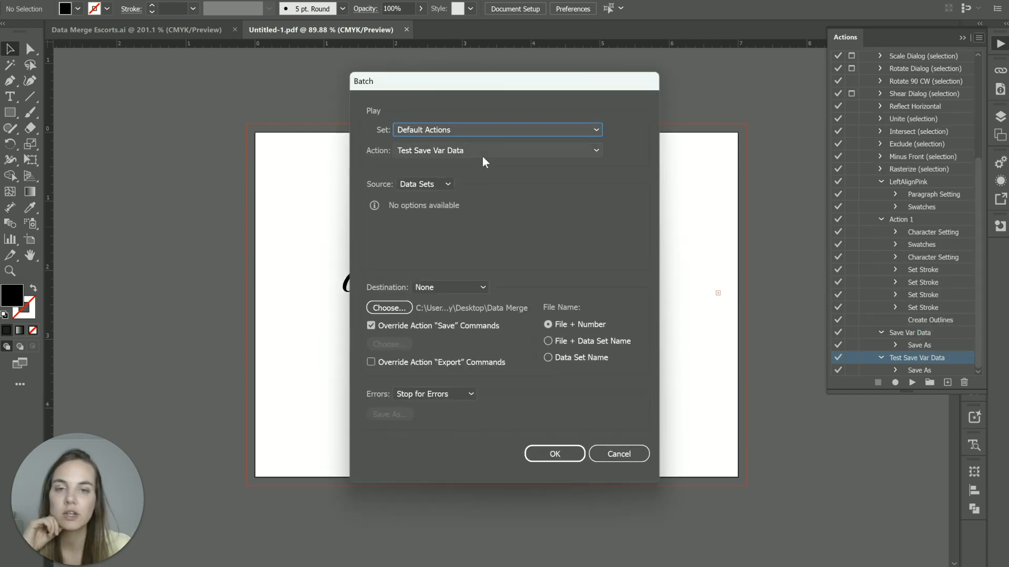
pyautogui.click(426, 151)
pyautogui.click(426, 150)
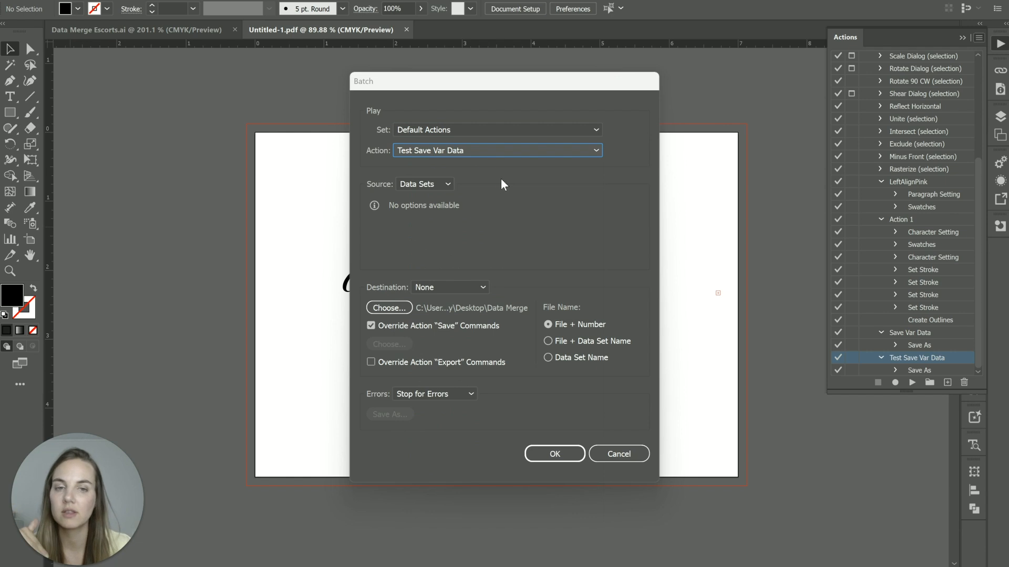
pyautogui.click(434, 181)
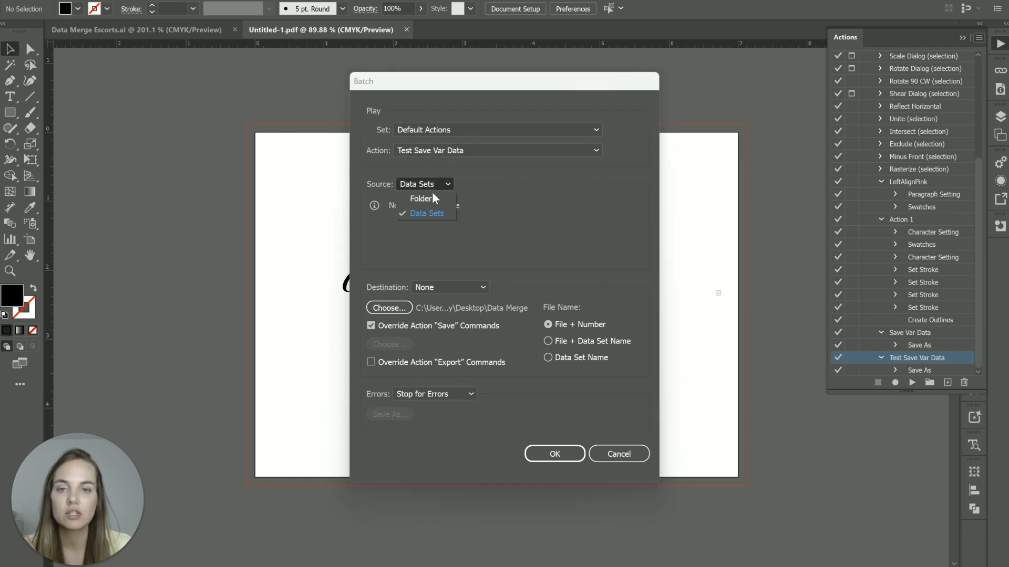
pyautogui.click(434, 214)
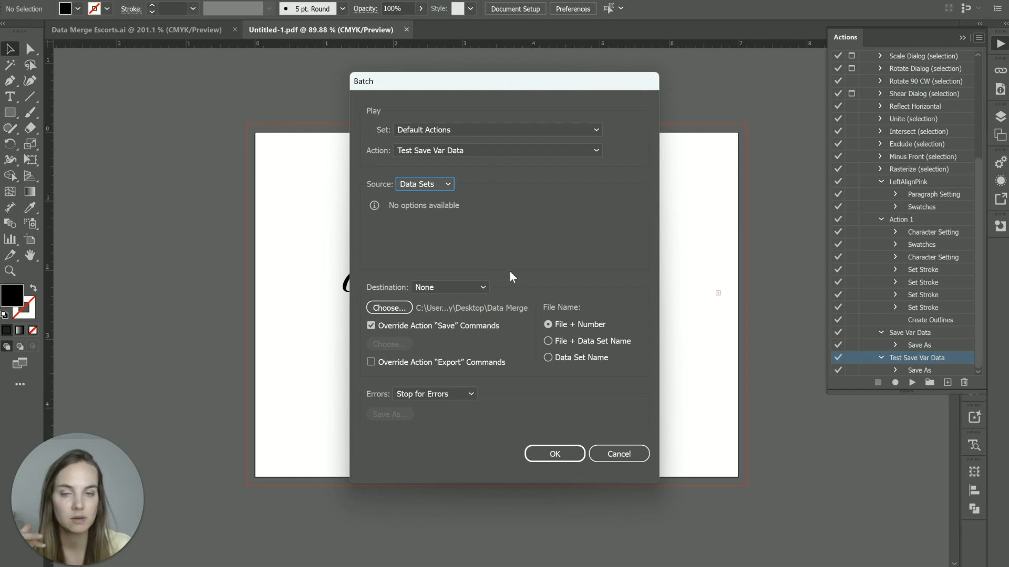
# Keep the override of the action's Save commands enabled and set the batch destination to the Data Merge Save folder on the Desktop
pyautogui.click(372, 327)
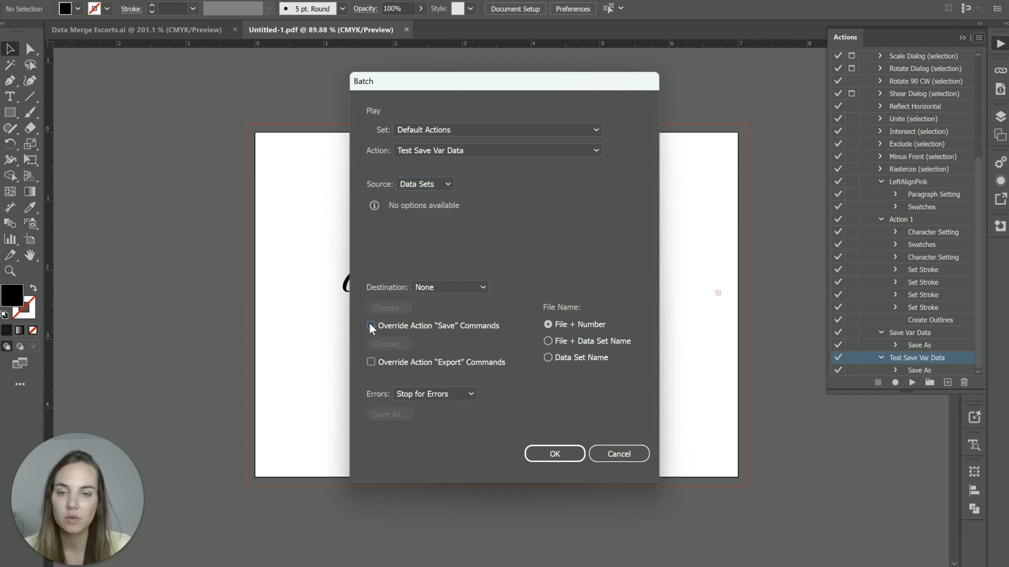
pyautogui.click(371, 325)
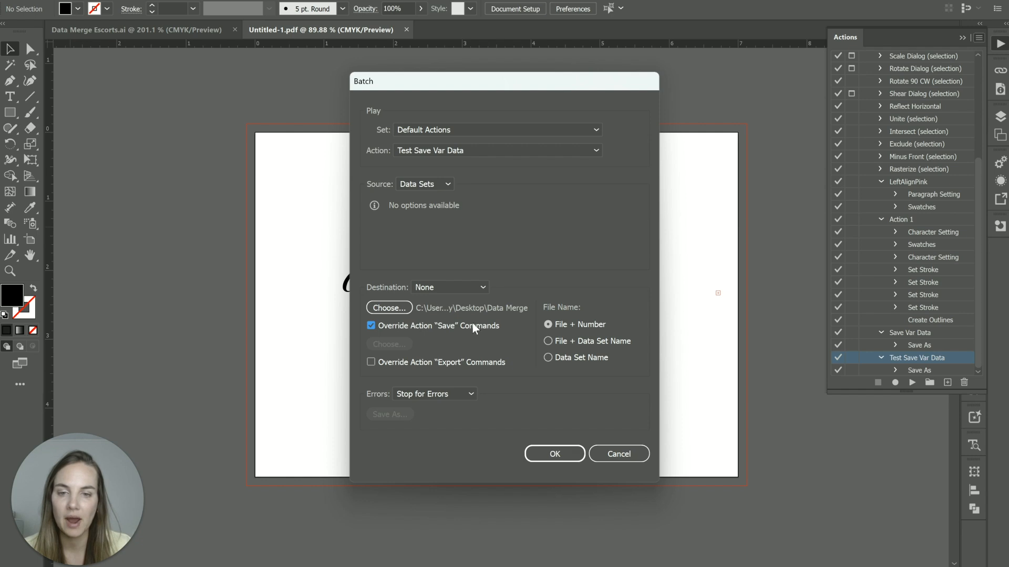
pyautogui.click(371, 307)
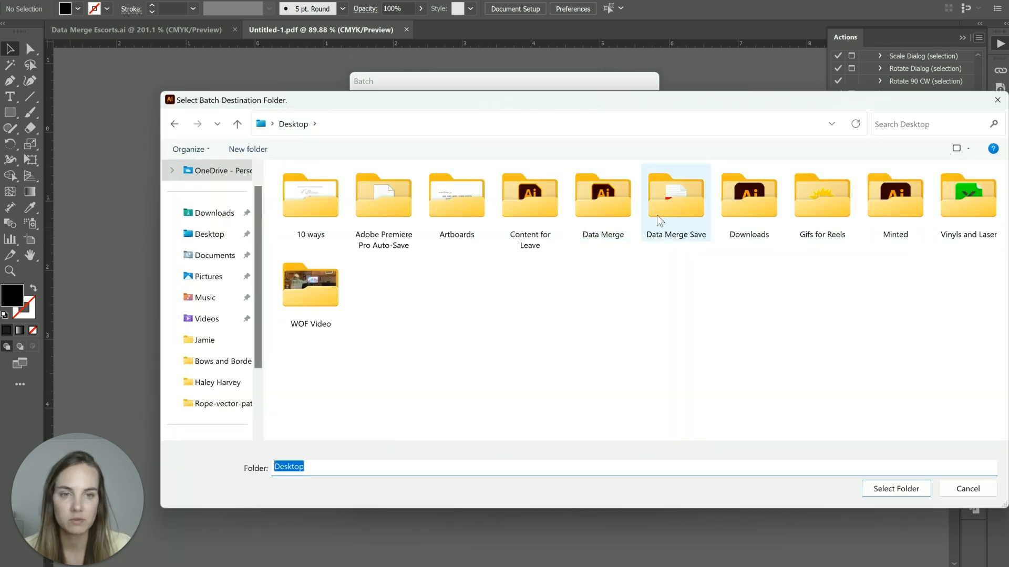
pyautogui.doubleClick(657, 215)
pyautogui.click(900, 489)
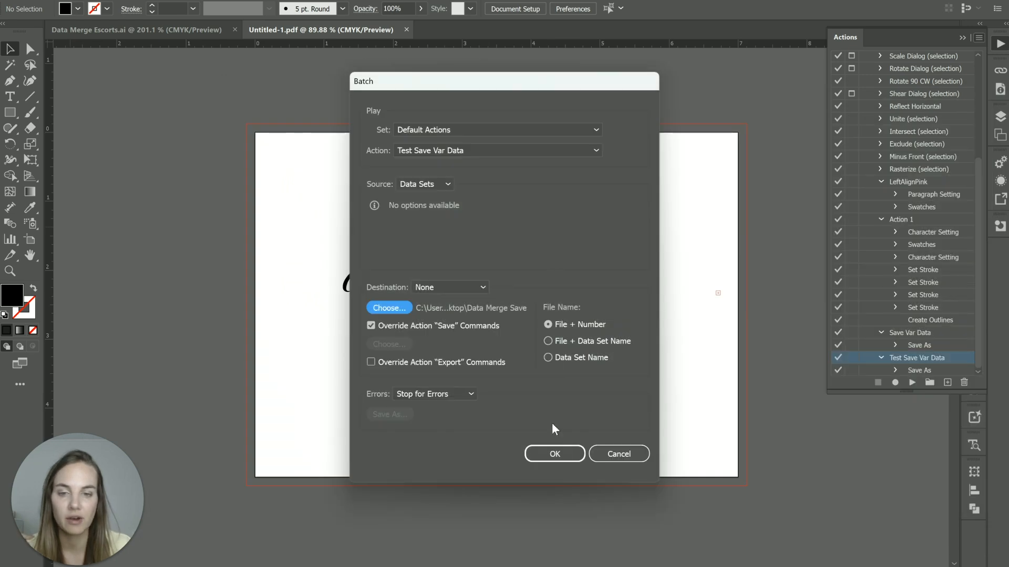
# Set batch error handling to Log Errors to File and run the batch
pyautogui.click(429, 393)
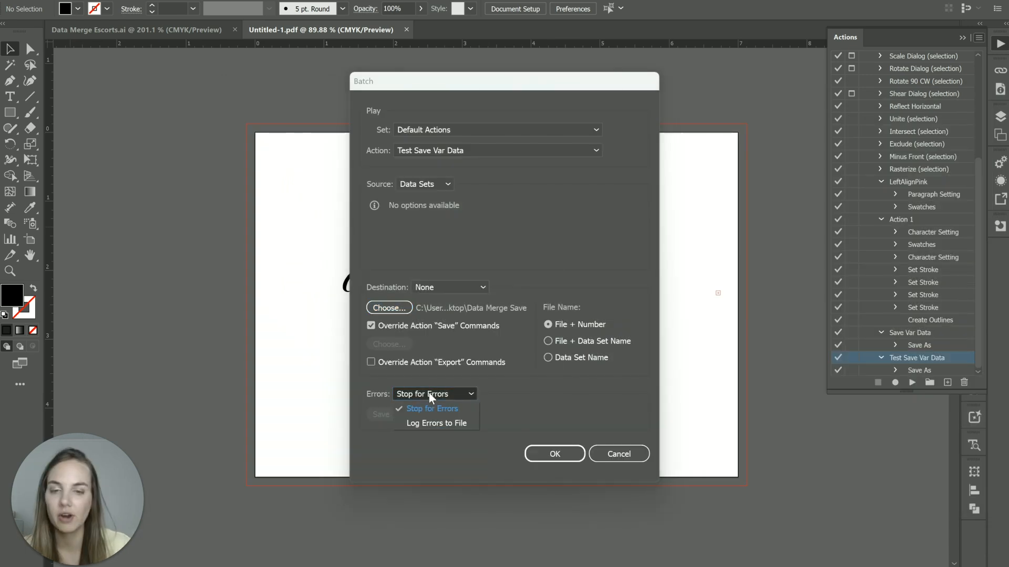
pyautogui.click(430, 424)
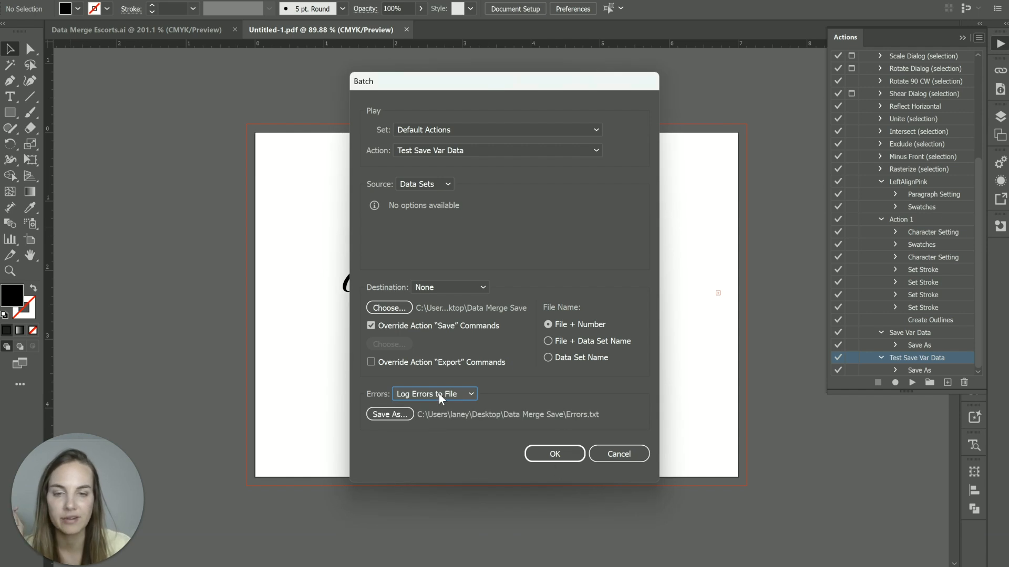
pyautogui.click(555, 454)
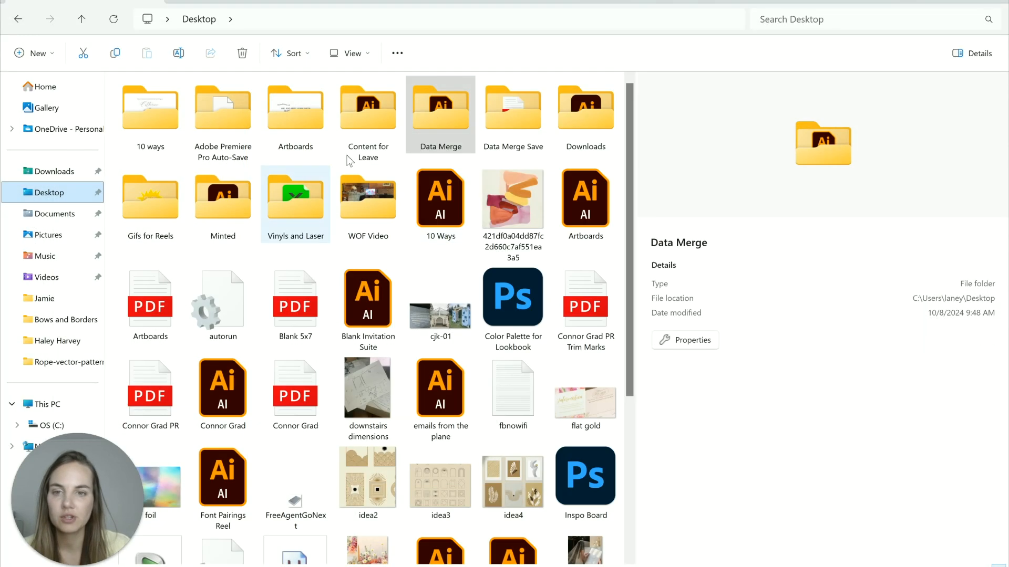
# In File Explorer, open the Data Merge Save folder and check the exported PDFs Untitled-1001000, Untitled-1006000 and Untitled-1019000
pyautogui.doubleClick(510, 121)
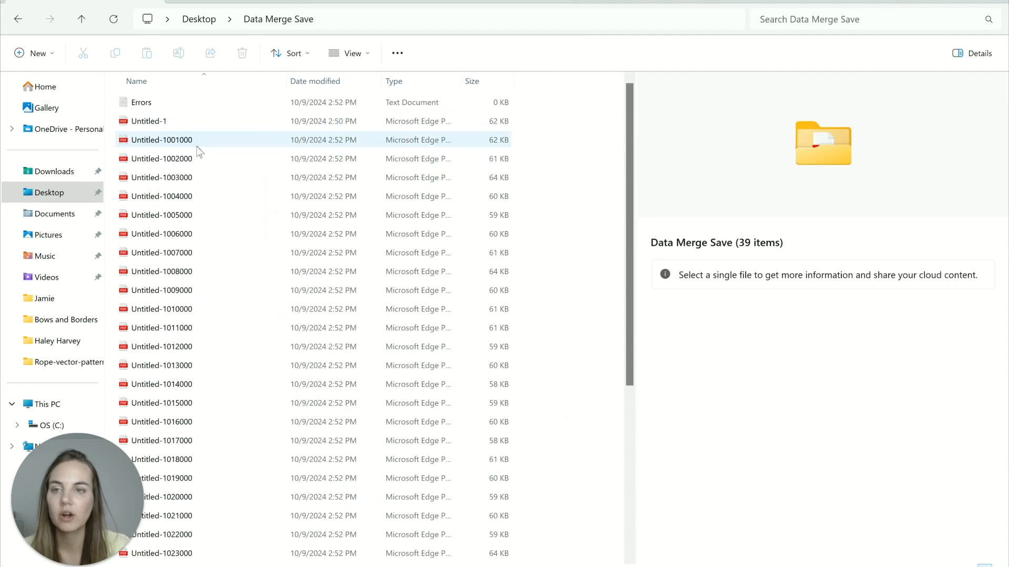
pyautogui.click(197, 142)
pyautogui.doubleClick(197, 141)
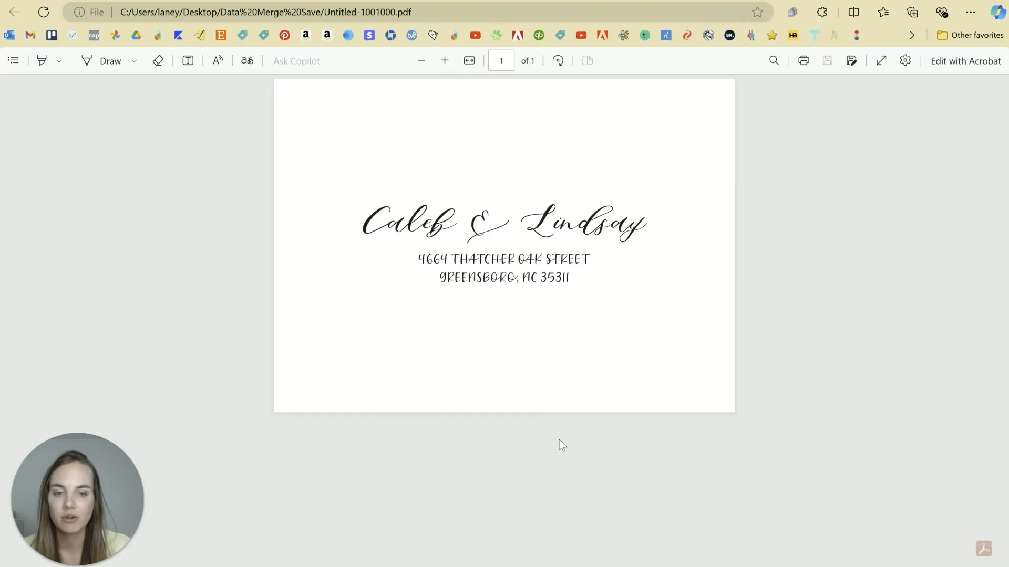
pyautogui.hotkey('alt', 'Tab')
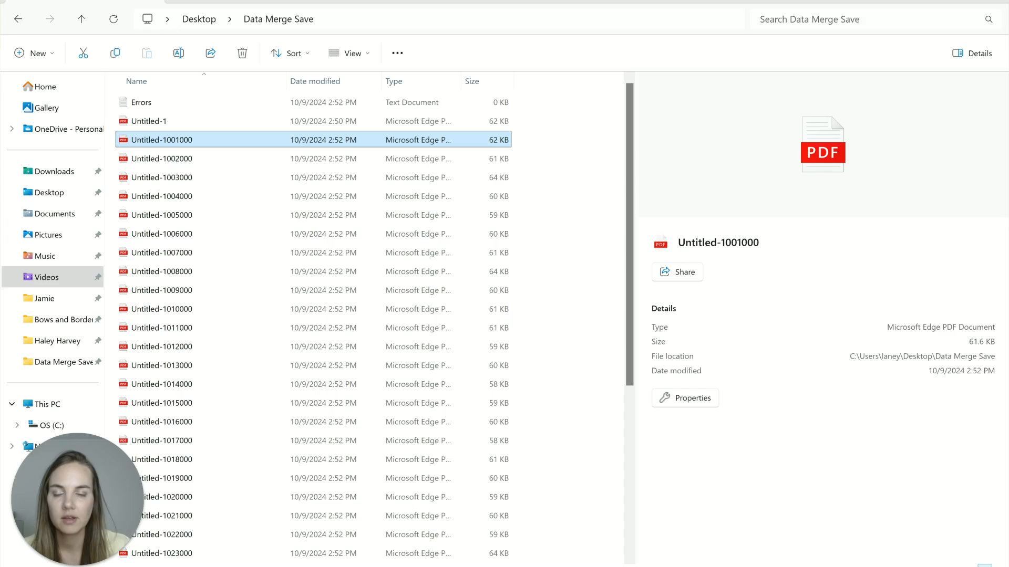
pyautogui.doubleClick(198, 233)
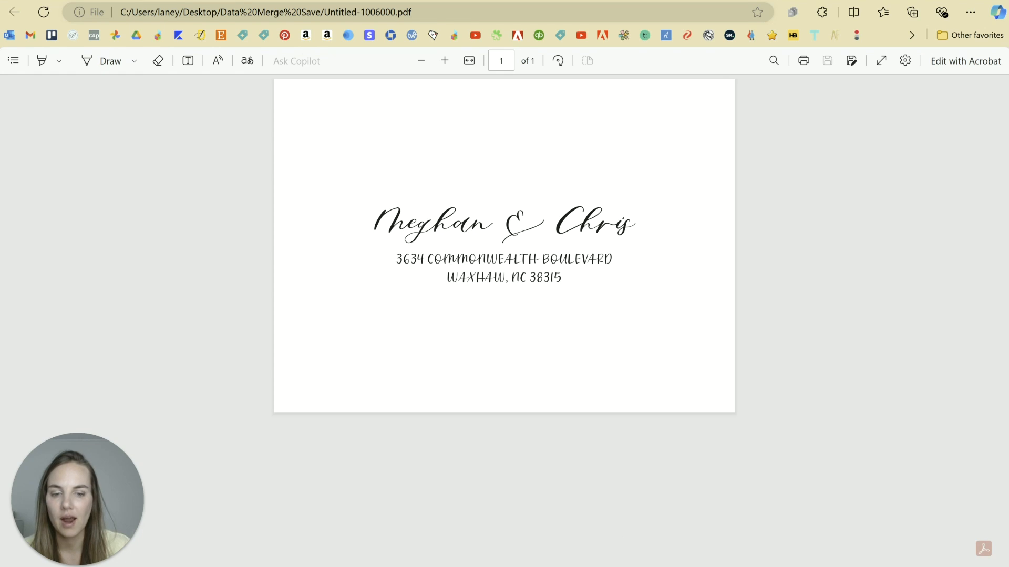
pyautogui.hotkey('alt', 'Tab')
pyautogui.doubleClick(228, 480)
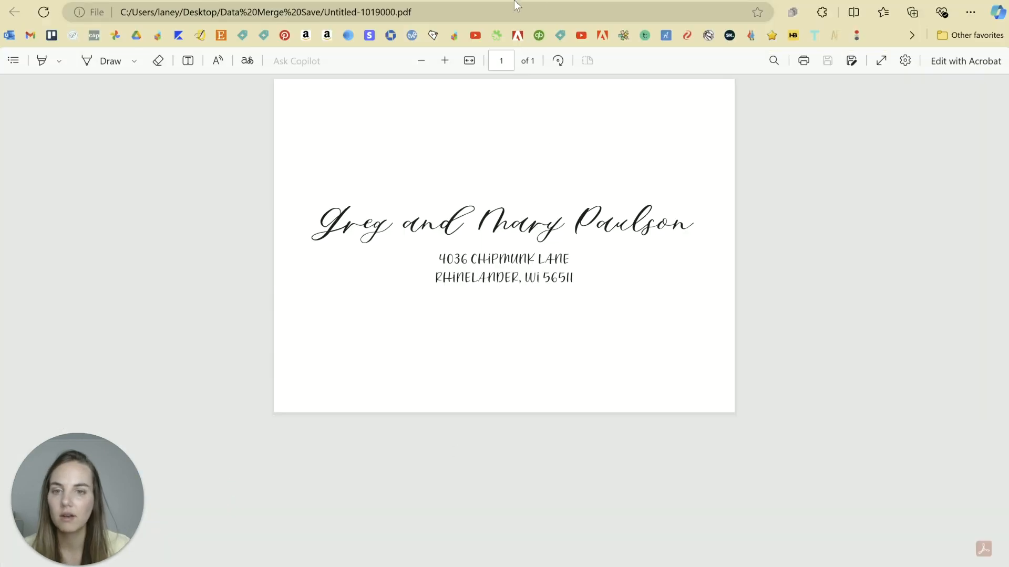
pyautogui.hotkey('alt', 'Tab')
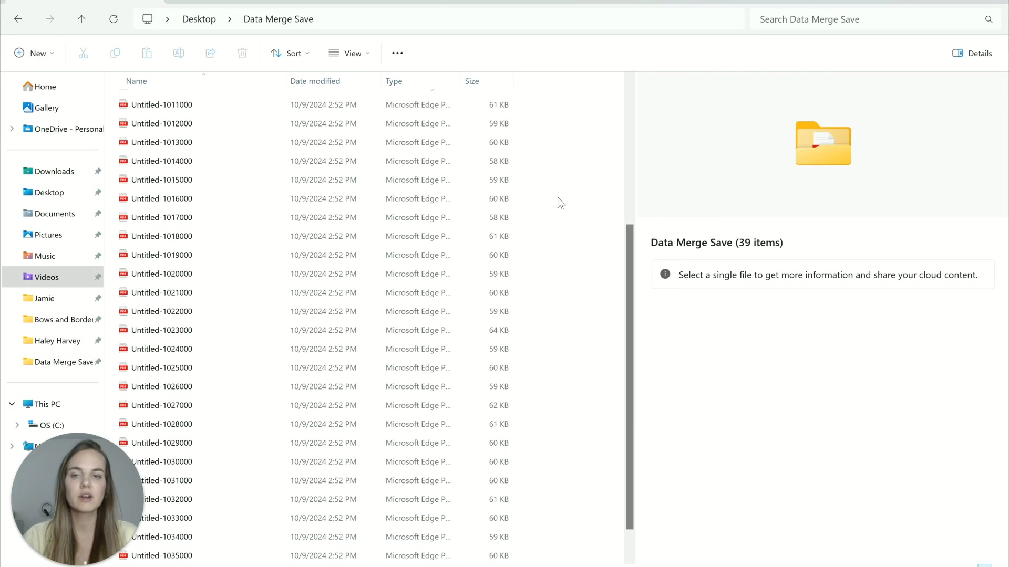
# Open Untitled-1001000 in Adobe Acrobat, start the Combine files tool and dismiss the What's new notice
pyautogui.rightClick(209, 139)
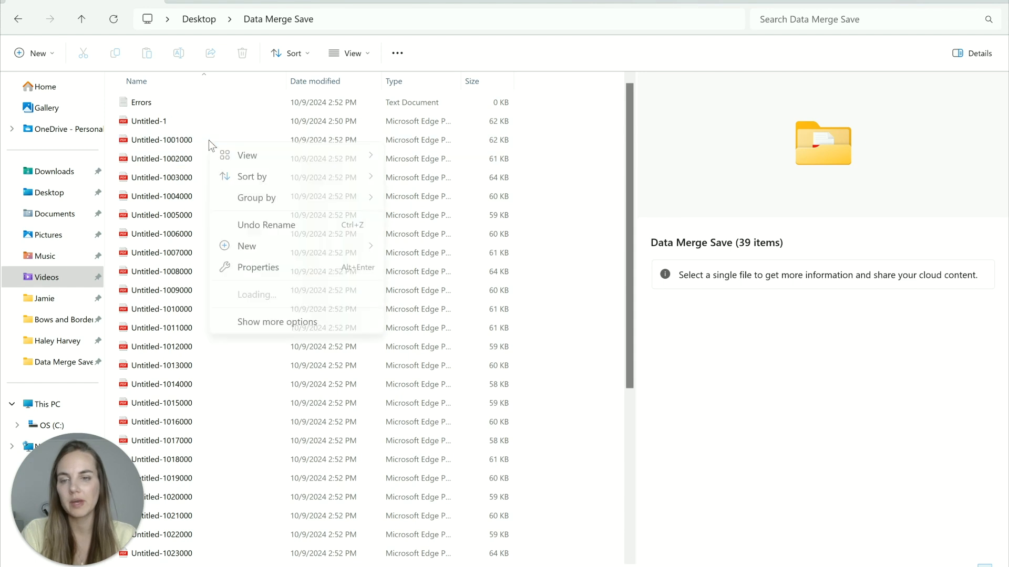
pyautogui.click(193, 141)
pyautogui.rightClick(193, 140)
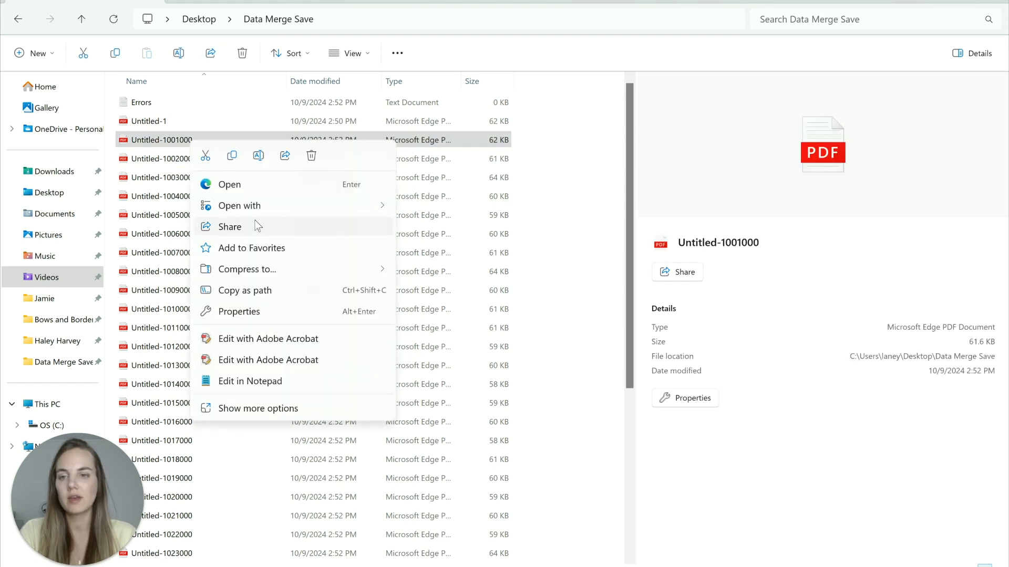
pyautogui.moveTo(271, 207)
pyautogui.click(420, 204)
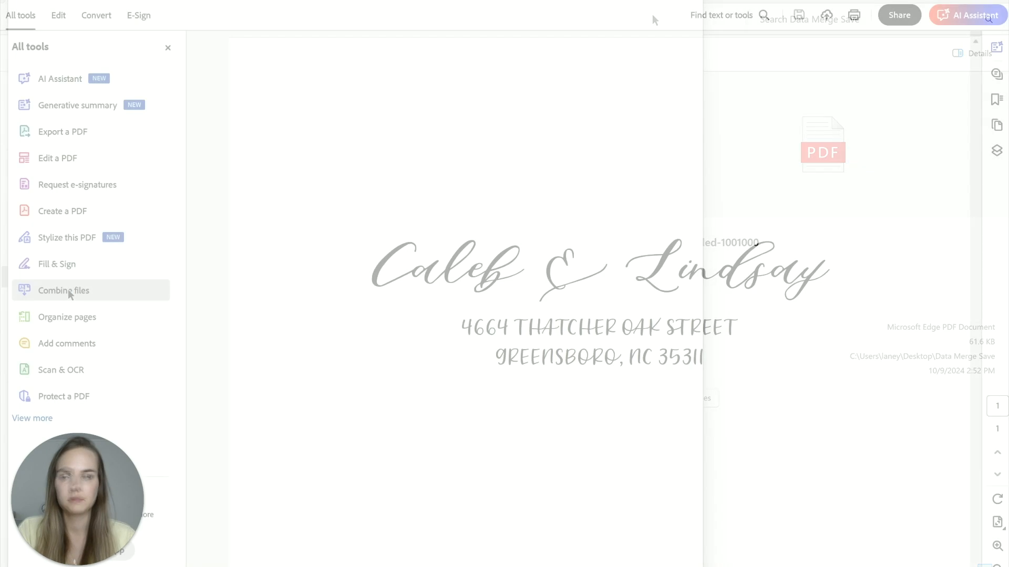
pyautogui.click(68, 291)
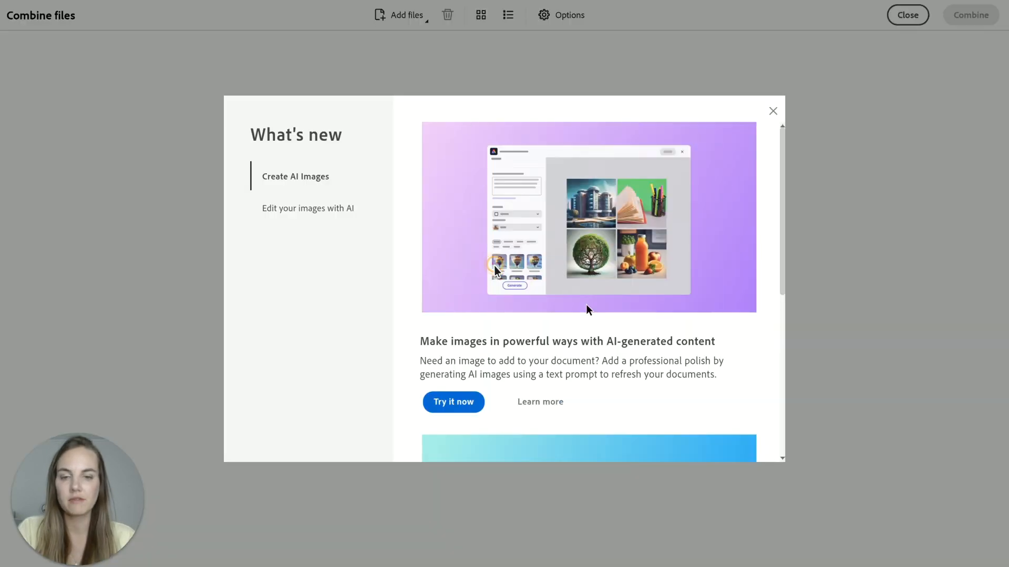
pyautogui.click(772, 111)
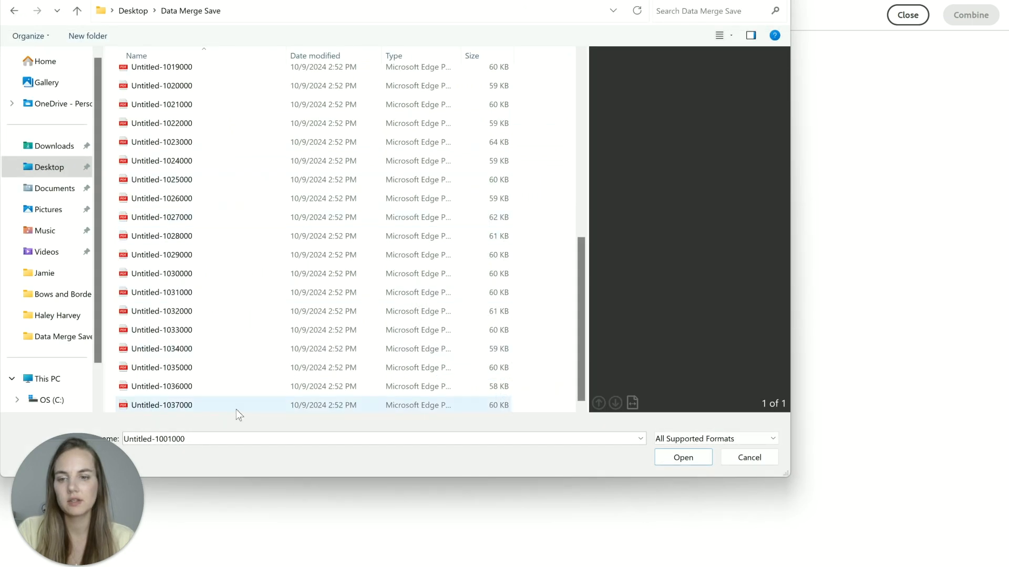
# Add Untitled-1001000 through Untitled-1037000 from the Data Merge Save folder, review their order and combine them into one PDF
pyautogui.keyDown('shift'); pyautogui.click(238, 405); pyautogui.keyUp('shift')
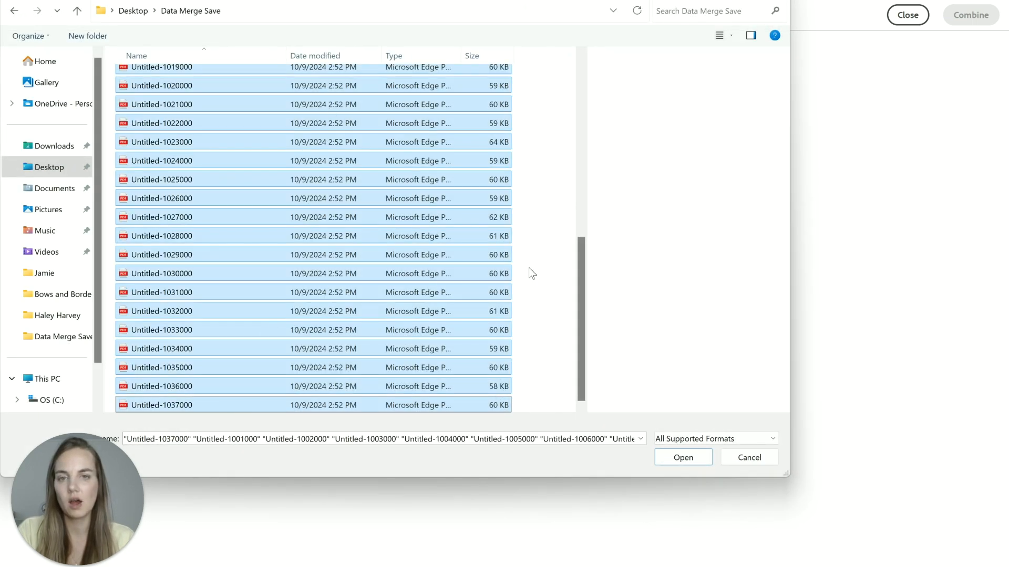
pyautogui.click(668, 459)
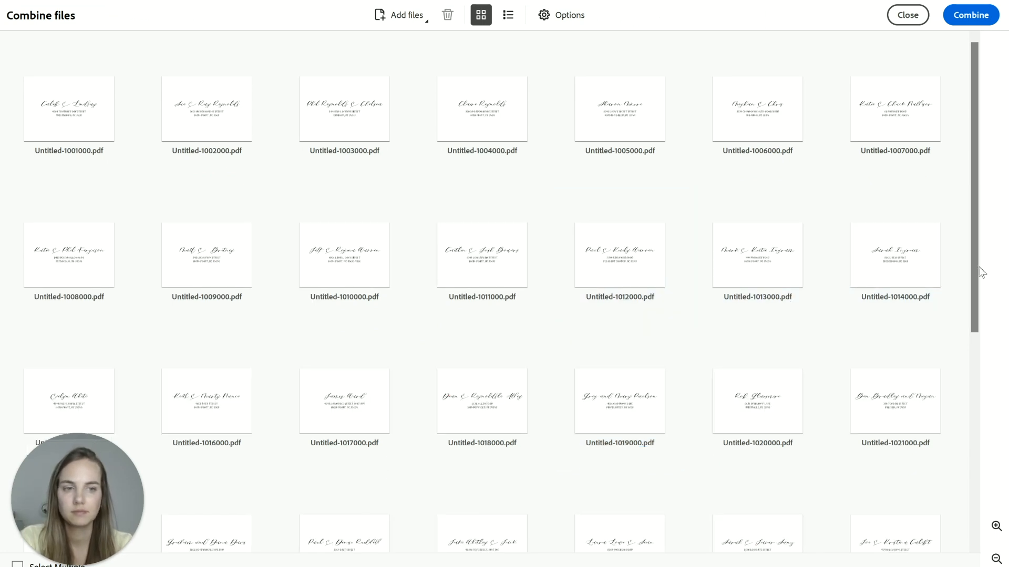
pyautogui.scroll(-7, 981, 269)
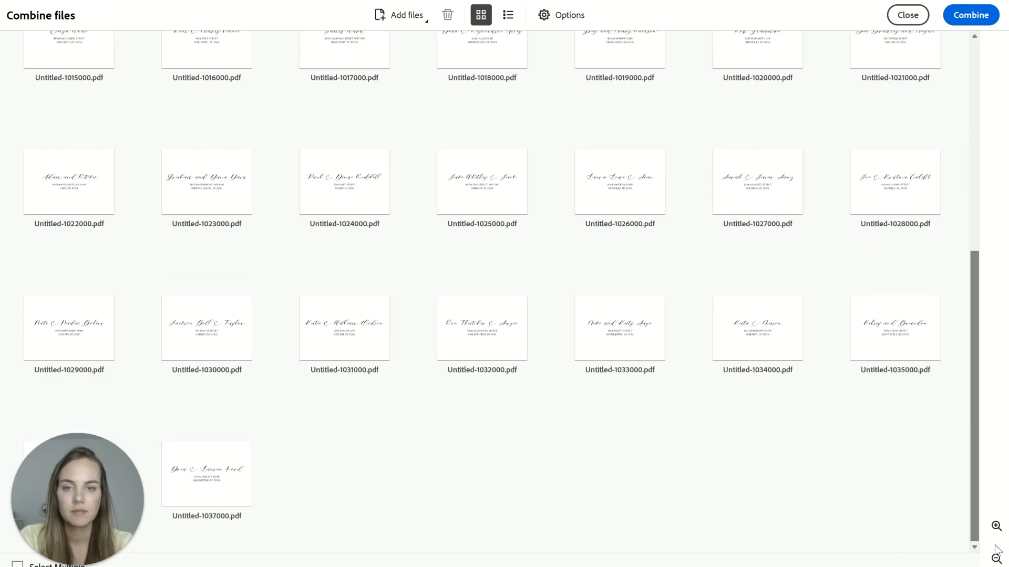
pyautogui.scroll(7, 984, 241)
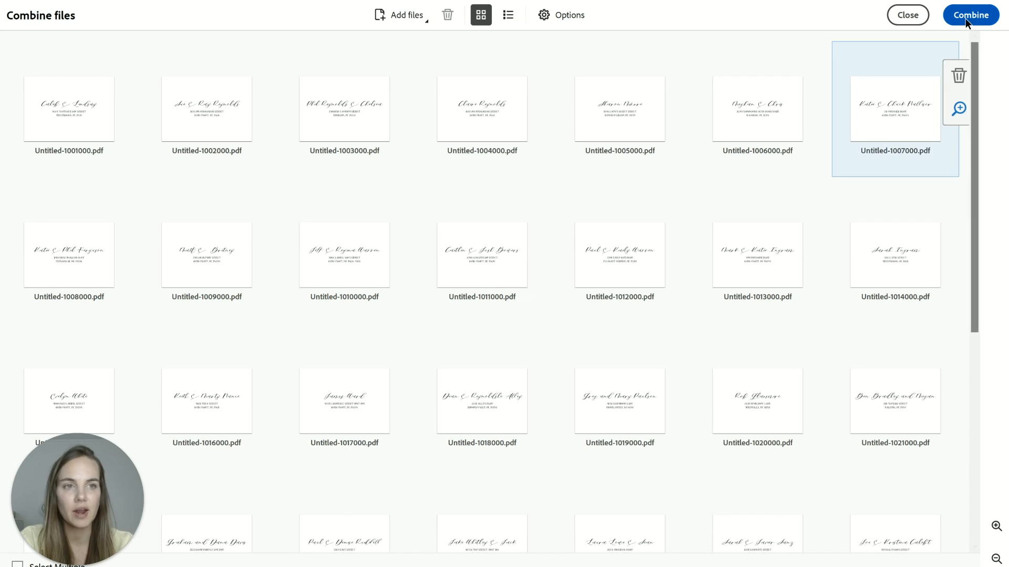
pyautogui.click(966, 17)
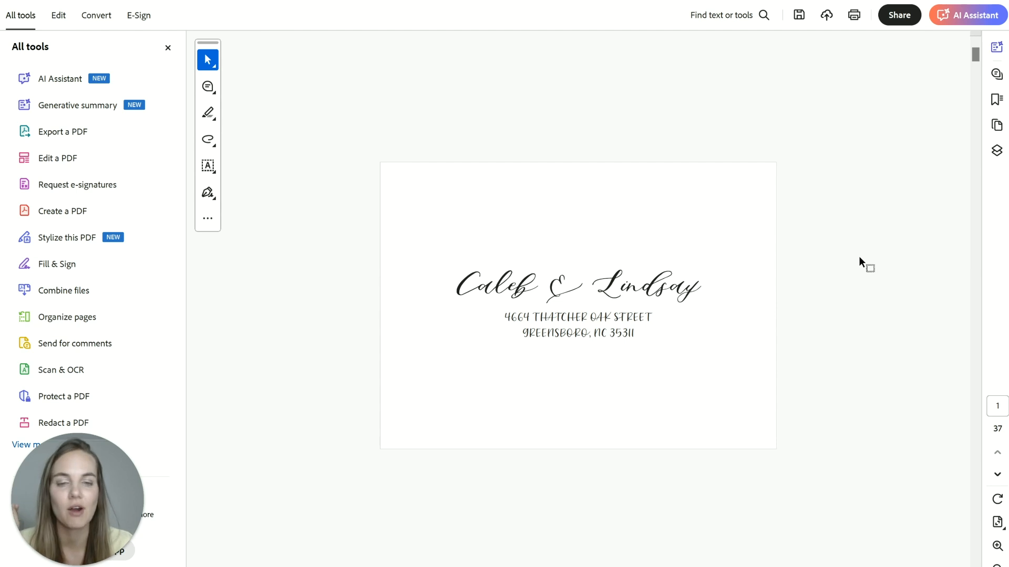
# Look through the pages of the combined PDF, and switch back to Illustrator and collapse the Actions panel
pyautogui.scroll(-7, 857, 257)
pyautogui.scroll(-4, 854, 257)
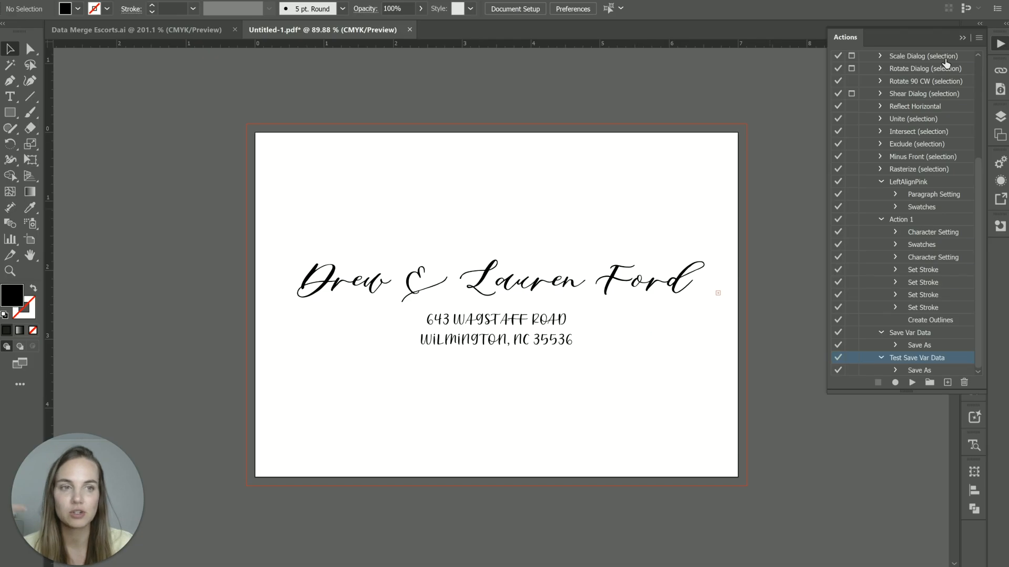
pyautogui.click(960, 37)
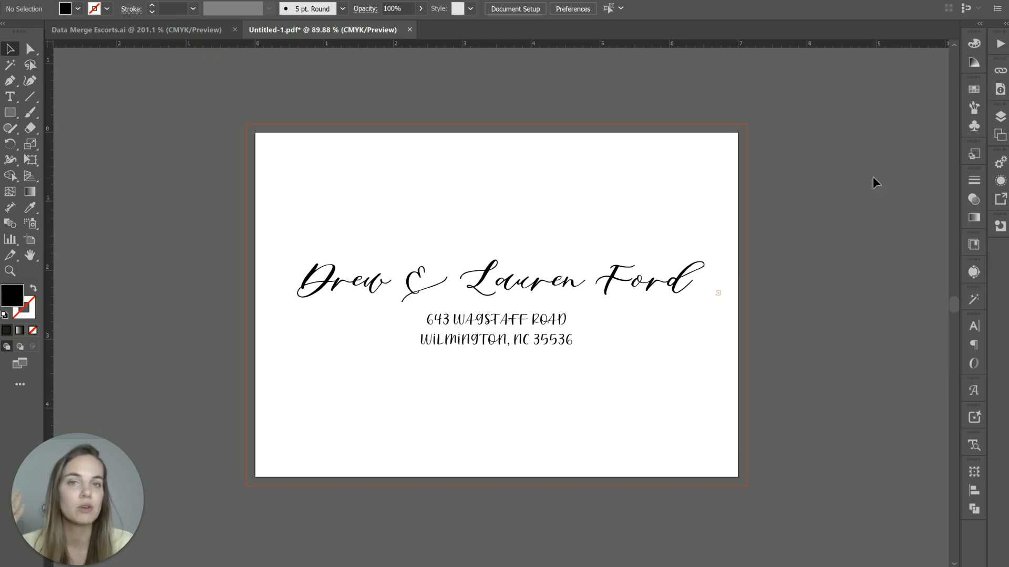